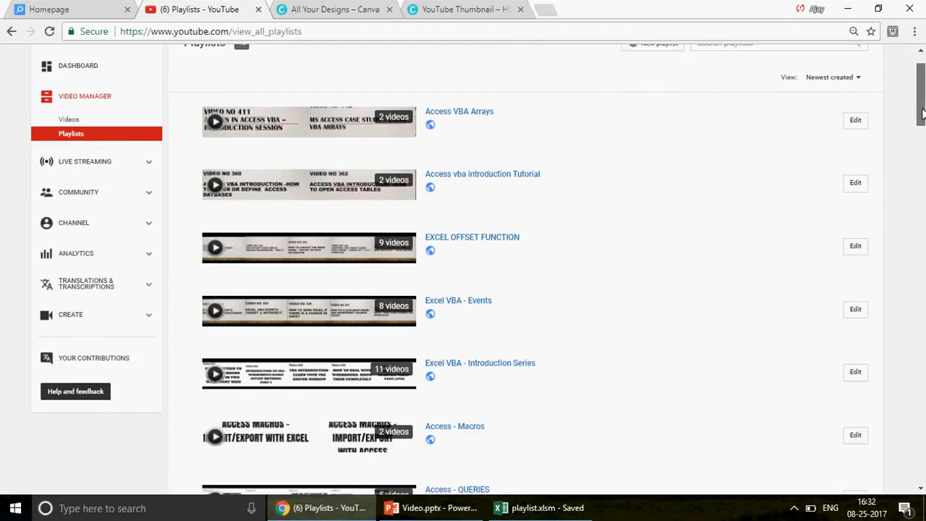
Switch to the playlist.xlsm workbook in Excel and review the three pivot tricks listed on Sheet3.
left_click(566, 511)
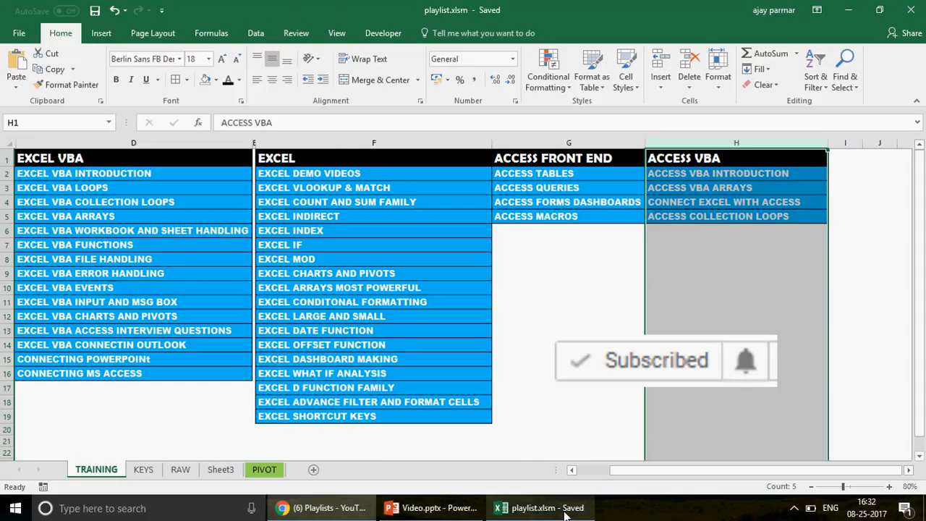
left_click(221, 470)
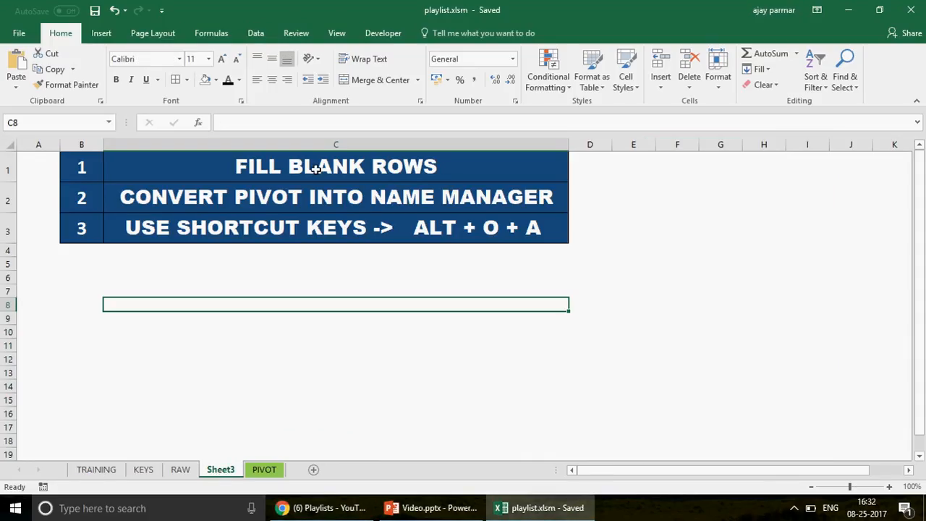
left_click(316, 169)
left_click(340, 204)
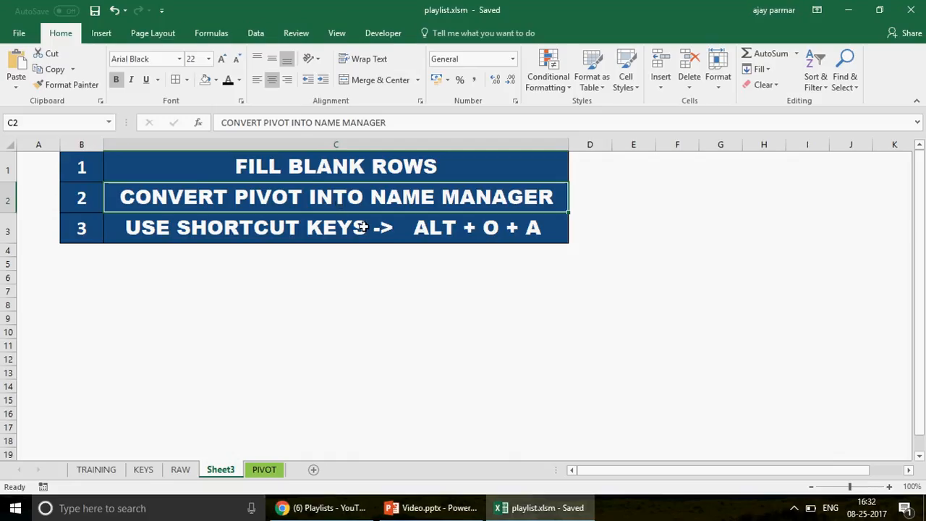
left_click(333, 227)
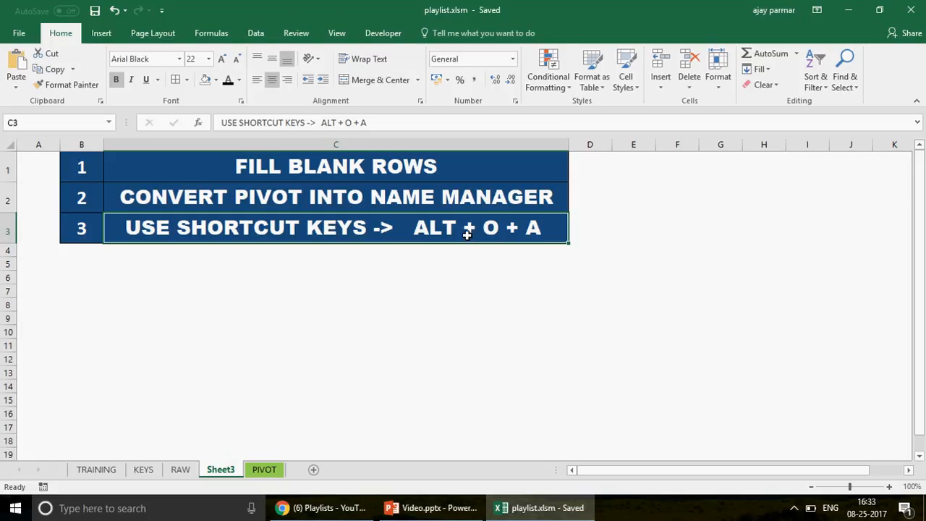
left_click(402, 175)
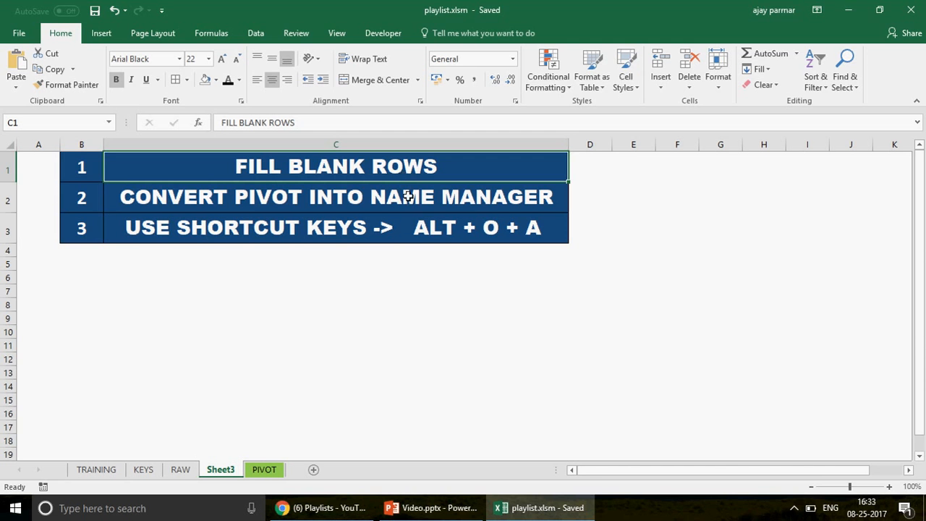
View the title slide of Video.pptx in PowerPoint, and return to the workbook to locate EXCEL CHARTS AND PIVOTS on the TRAINING sheet.
left_click(438, 509)
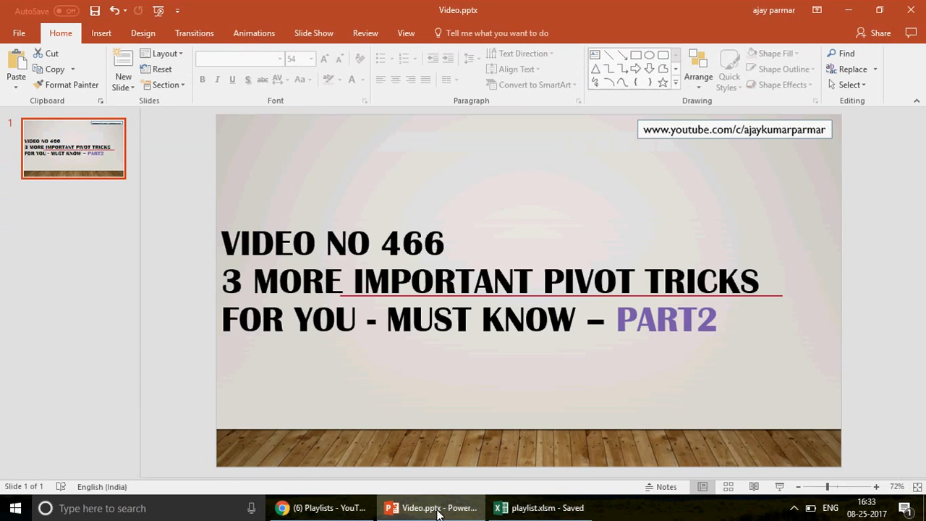
left_click(438, 510)
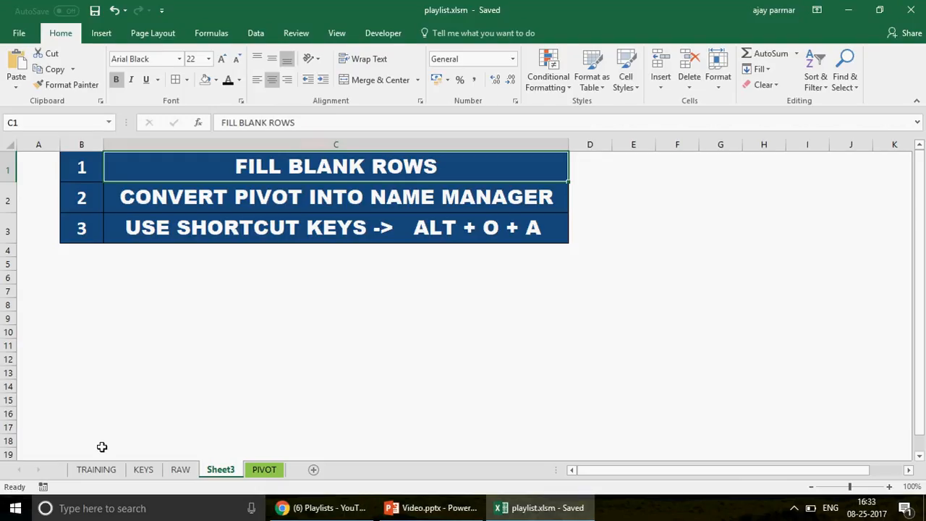
left_click(97, 471)
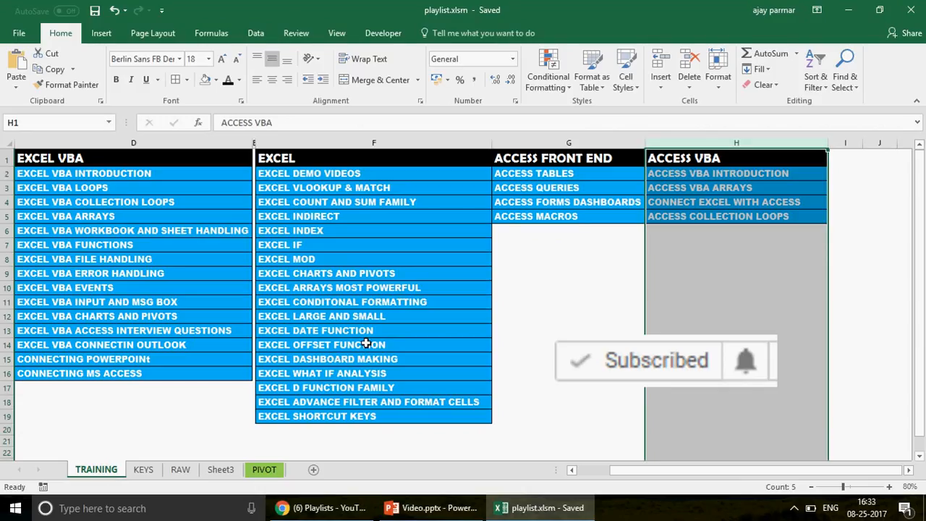
left_click(355, 279)
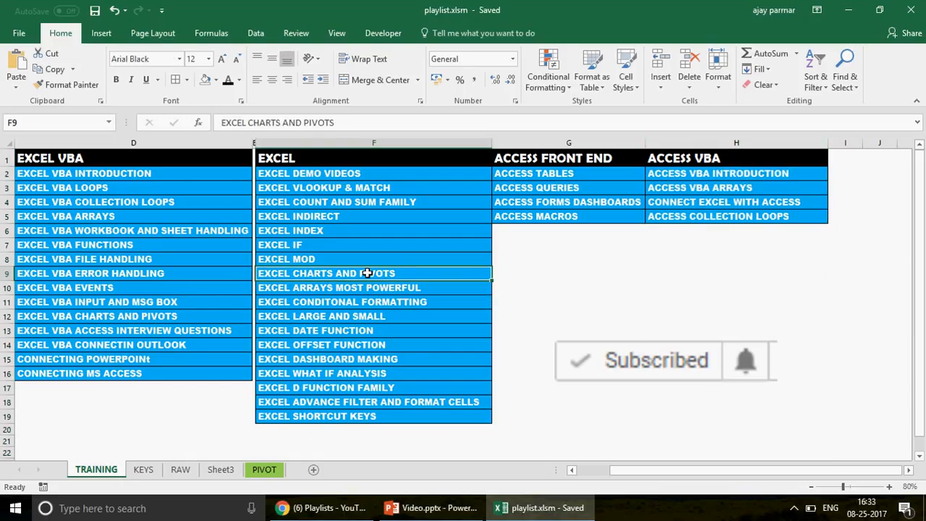
Examine the pivot table on the PIVOT sheet with the fill blank rows trick in mind, focusing on Sum of Assets for ABC in TIER1.
left_click(264, 469)
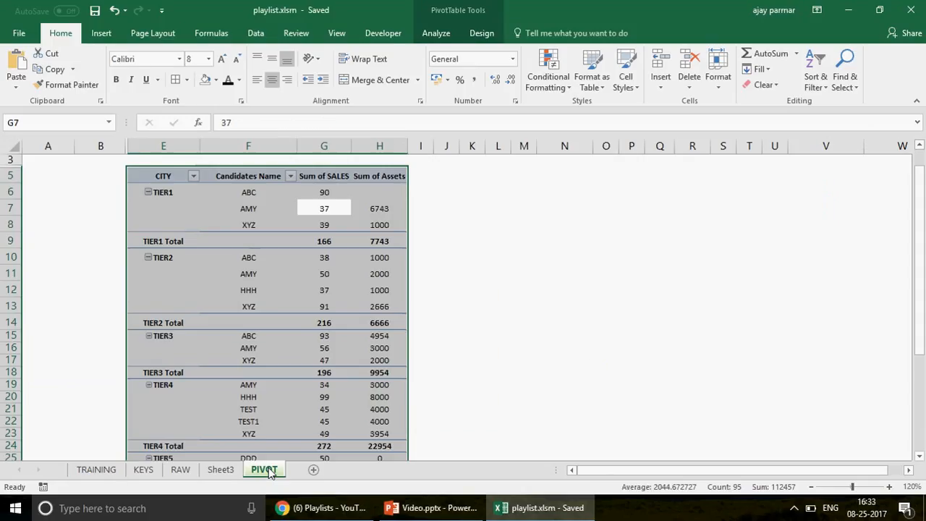
left_click(498, 322)
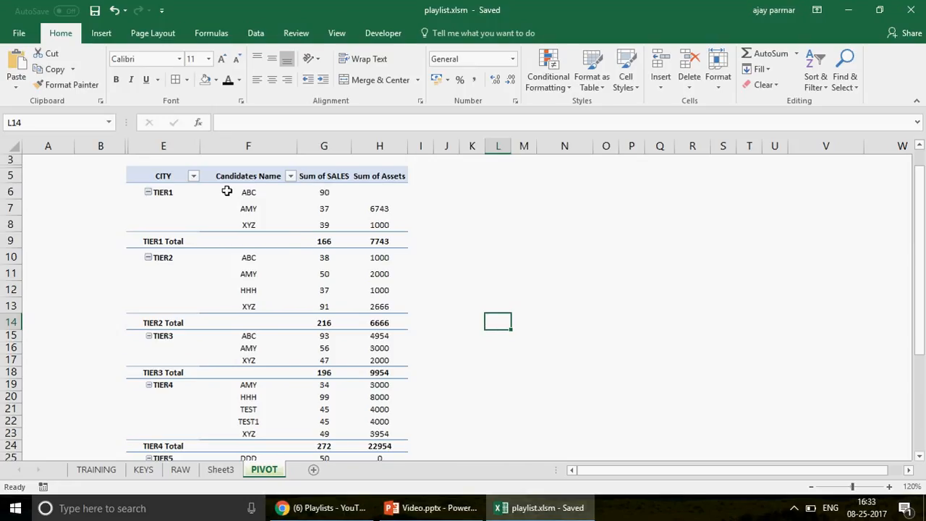
left_click(254, 194)
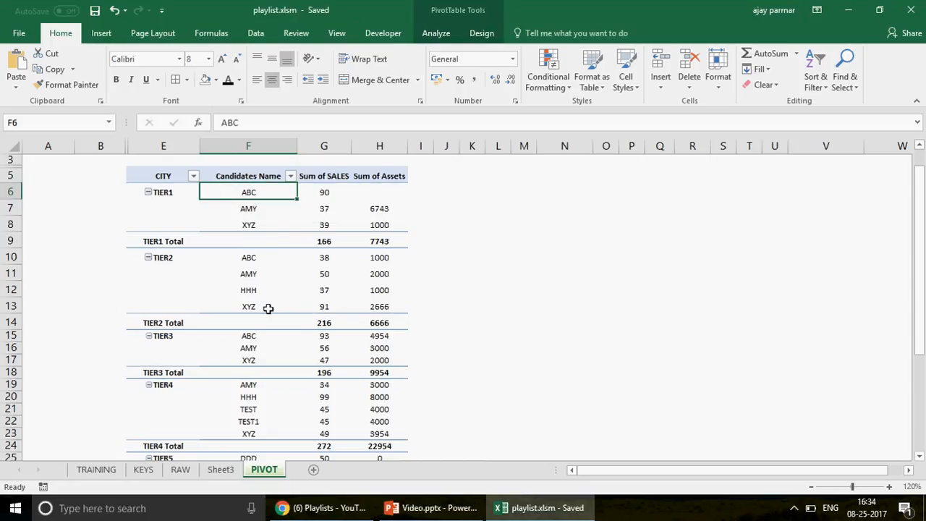
left_click(221, 469)
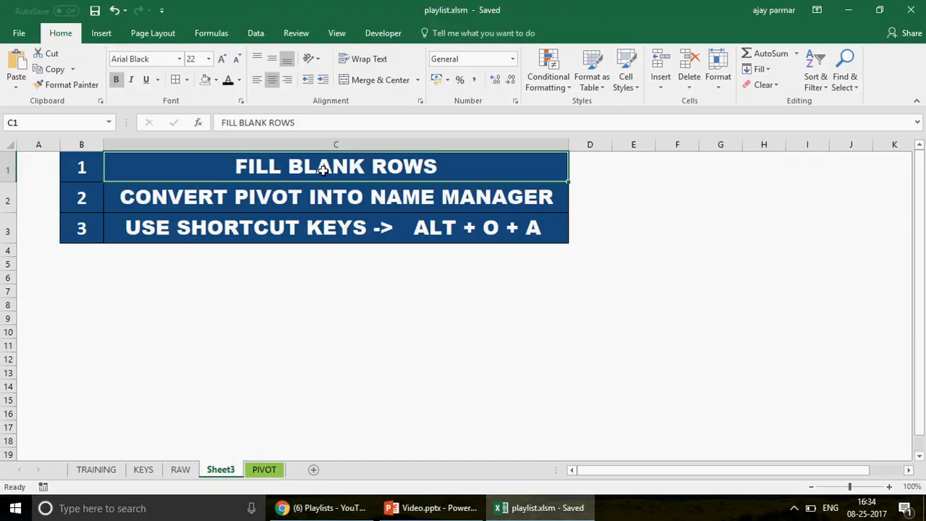
left_click(265, 472)
left_click(402, 194)
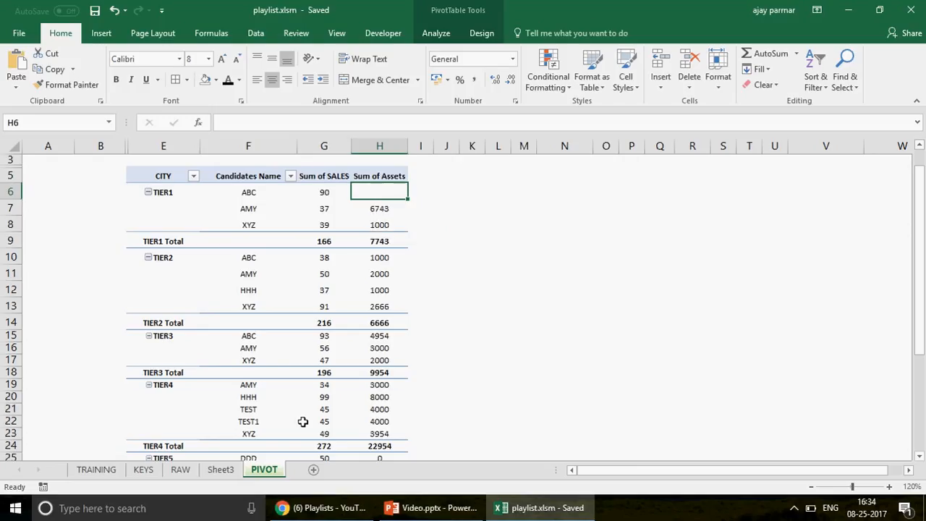
Clear the Candidates Name filter on the RAW sheet so all source records show.
left_click(180, 471)
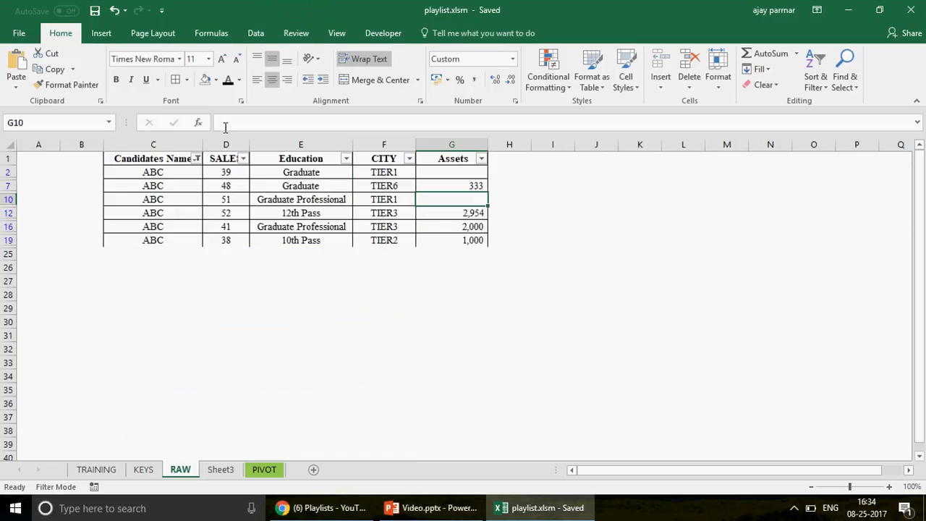
key("alt+d")
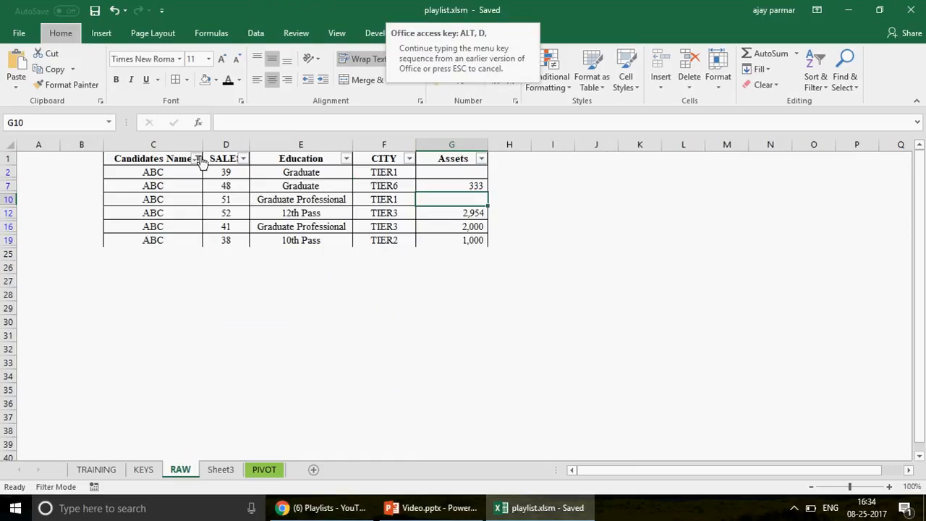
key("f")
key("s")
left_click(181, 158)
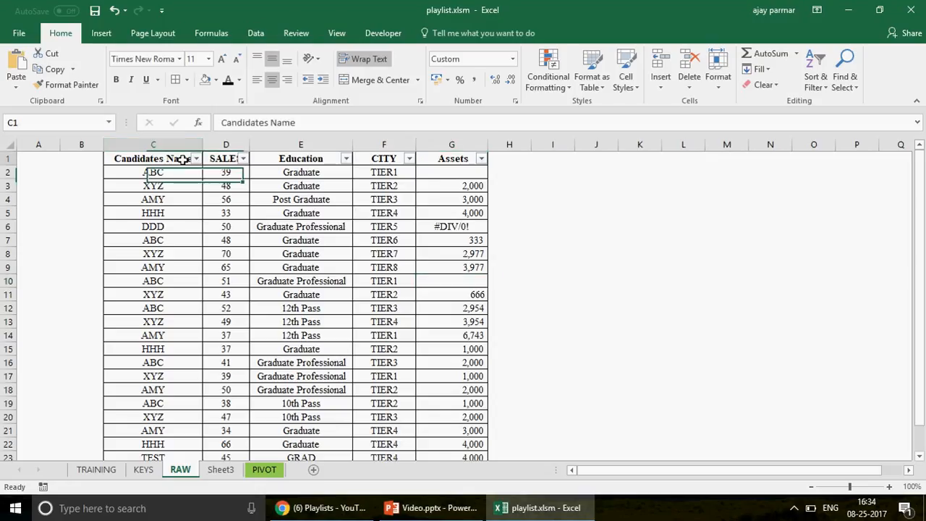
Check the Assets, CITY and Candidates Name cells of the first record in the RAW data.
left_click(476, 171)
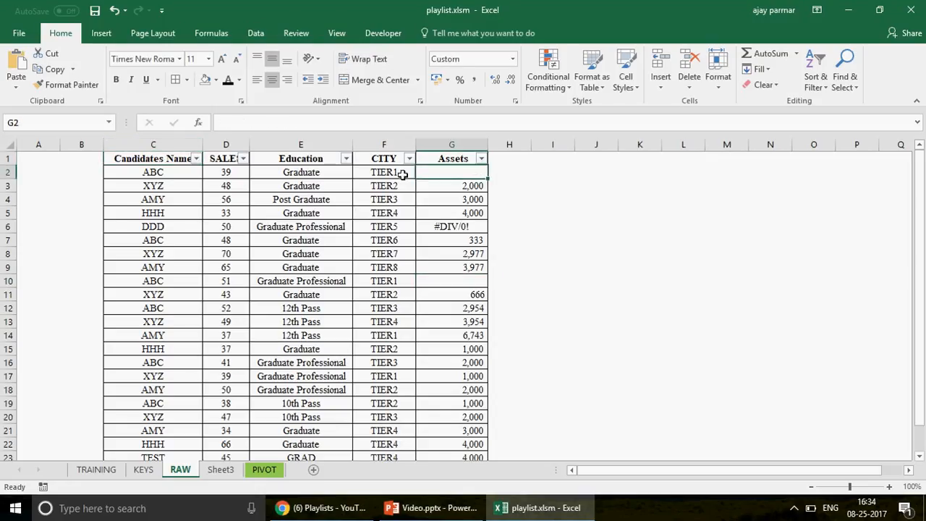
left_click(403, 174)
left_click(154, 173)
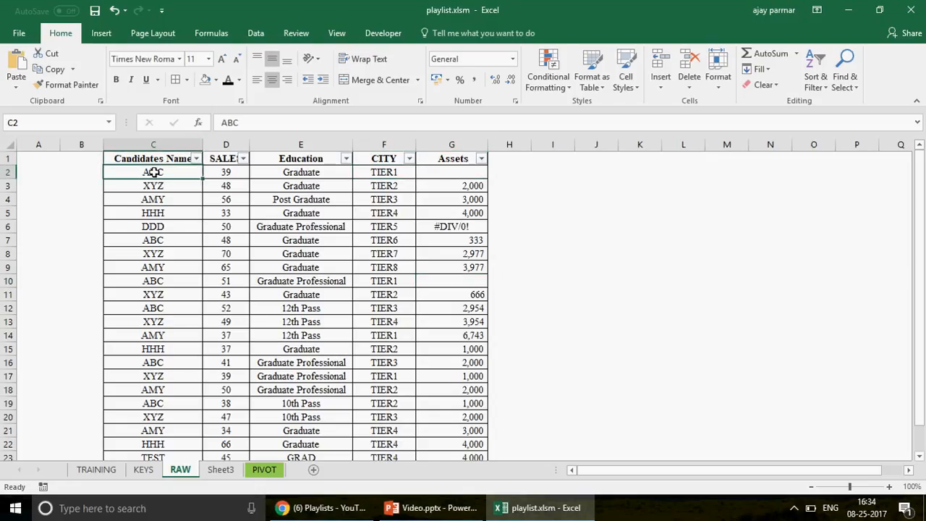
left_click(456, 173)
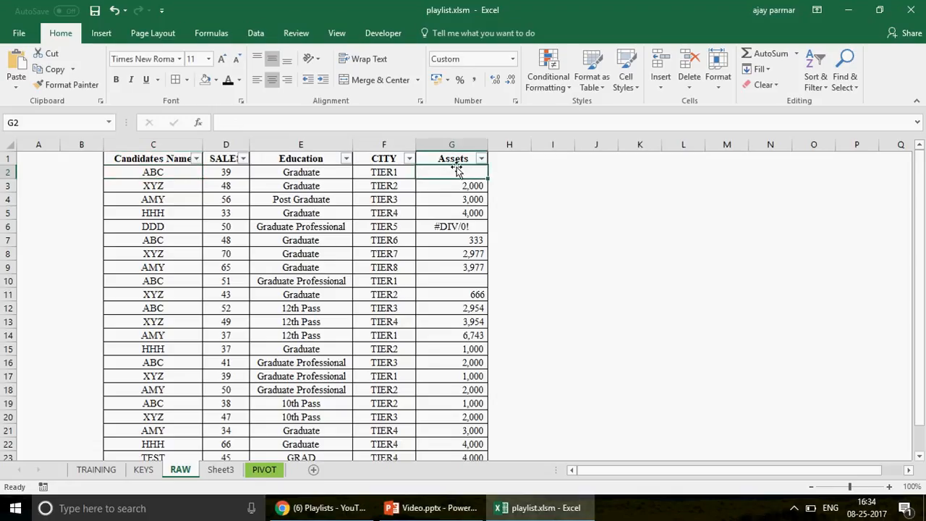
Filter the Candidates Name column of the RAW data to show only ABC.
left_click(195, 160)
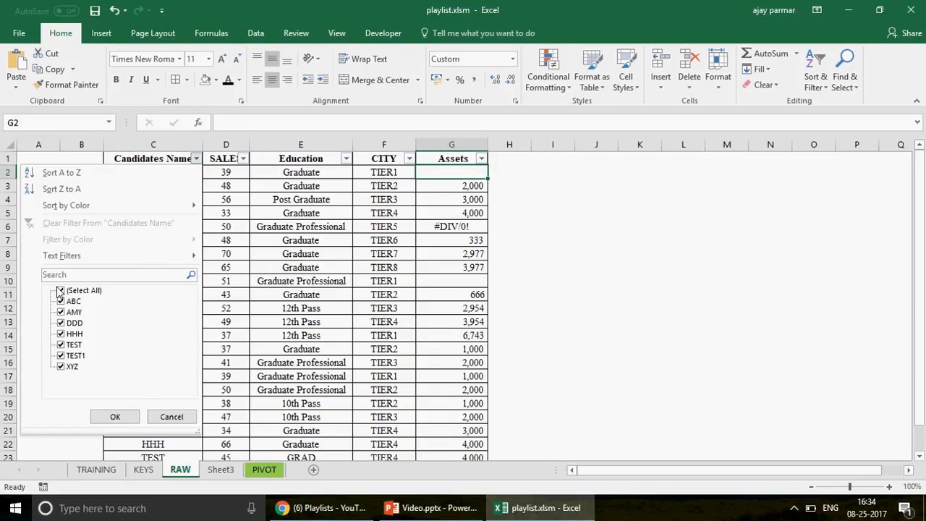
left_click(60, 291)
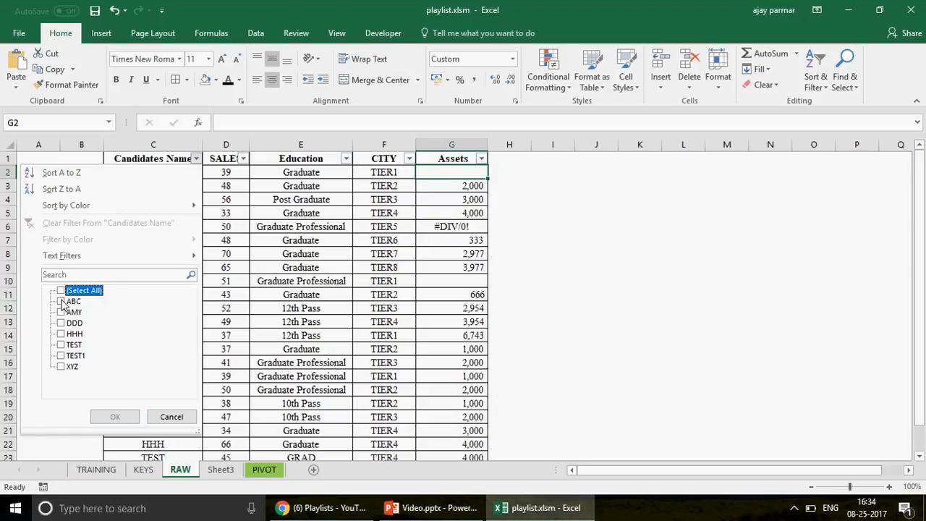
left_click(61, 301)
left_click(115, 418)
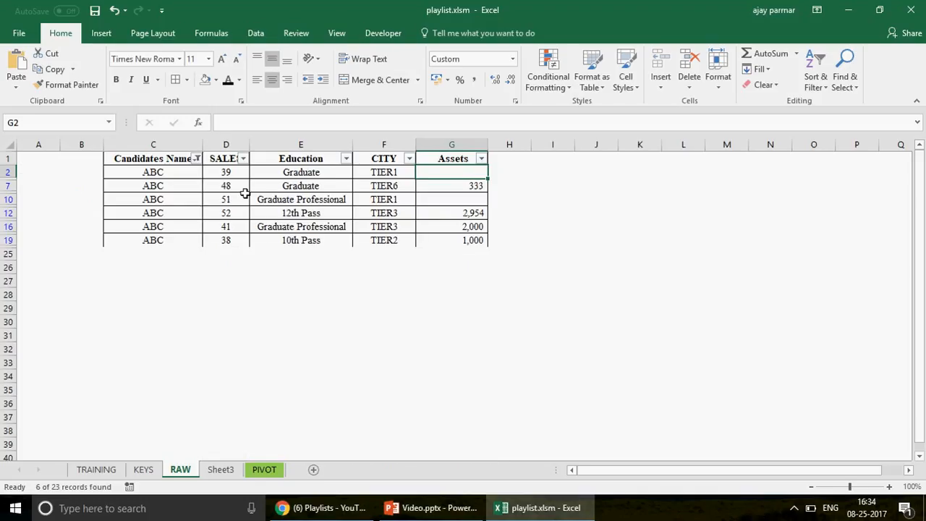
Inspect the CITY and Assets cells of the filtered TIER1 records in rows 2 and 10.
key("Left")
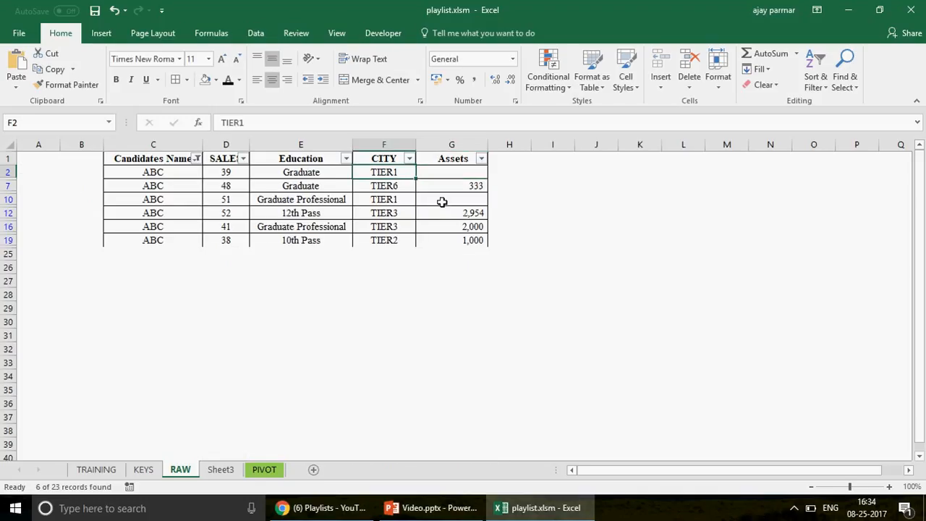
left_click(442, 202)
left_click(393, 201)
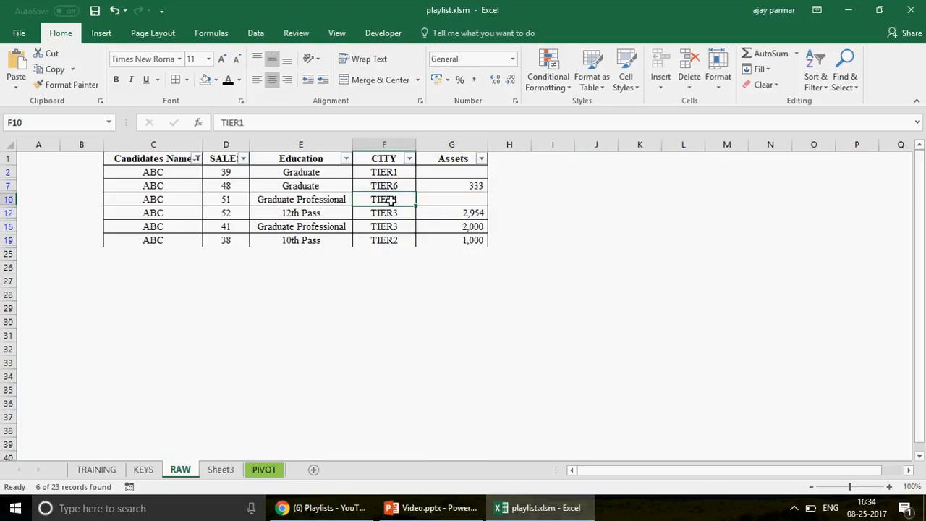
left_click(461, 171)
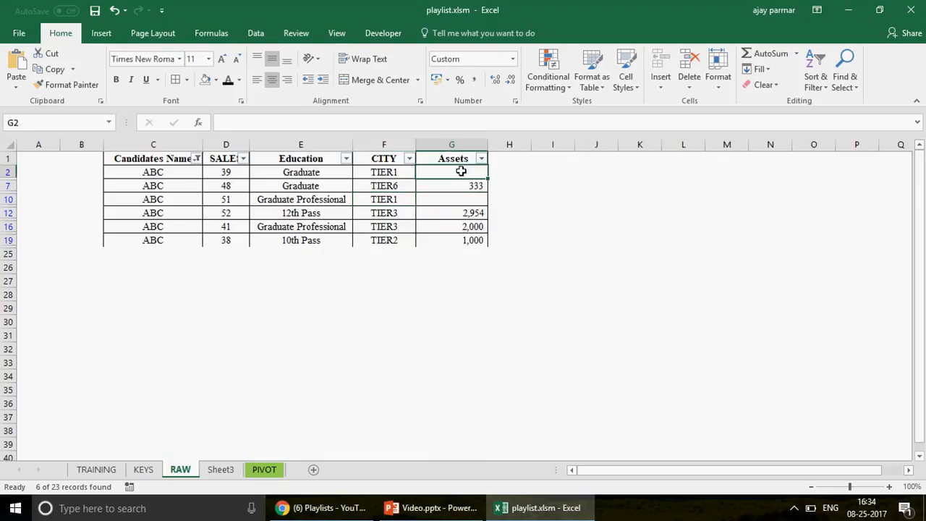
Compare the Sum of Assets and Sum of SALES cells for ABC in TIER1 on the PIVOT sheet.
left_click(264, 470)
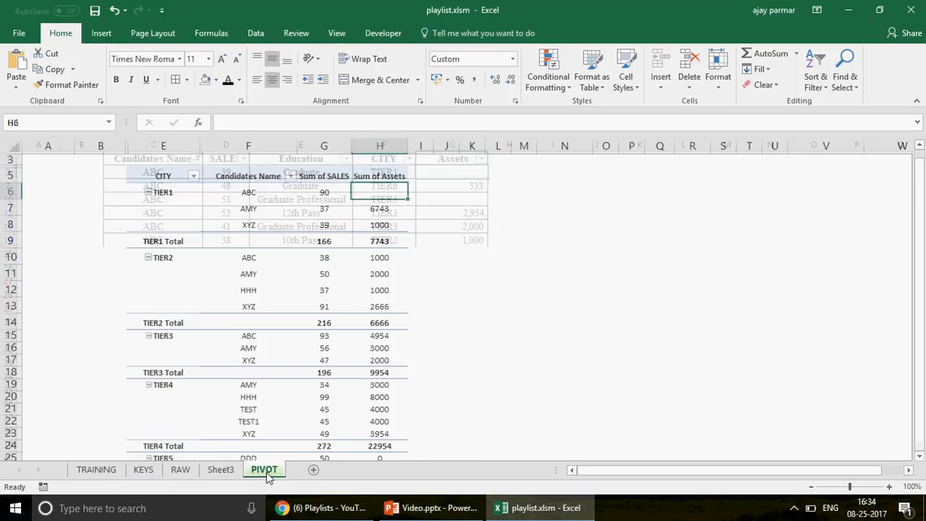
mouse_move(380, 192)
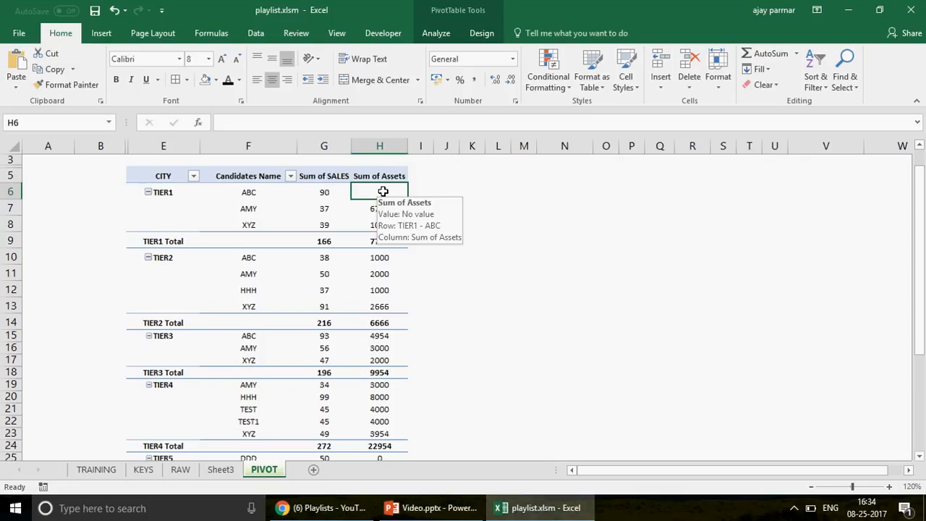
left_click(325, 189)
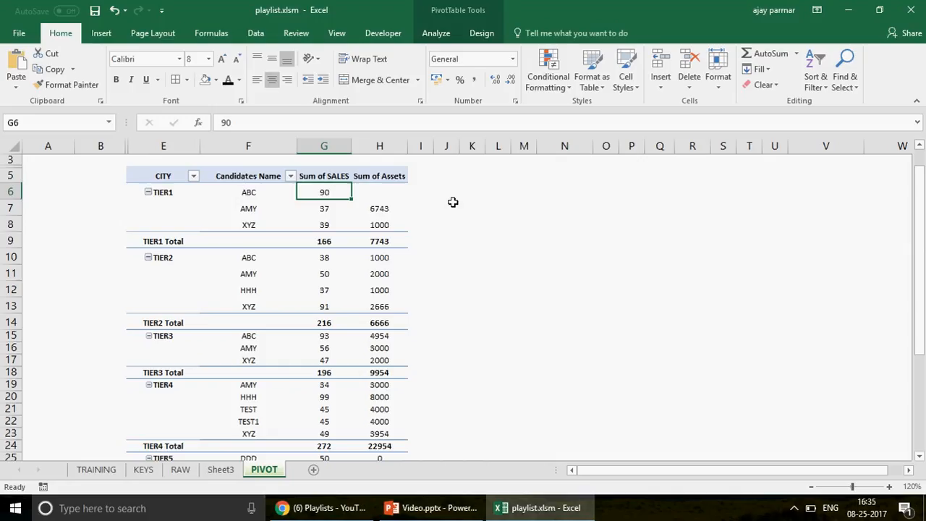
left_click(517, 214)
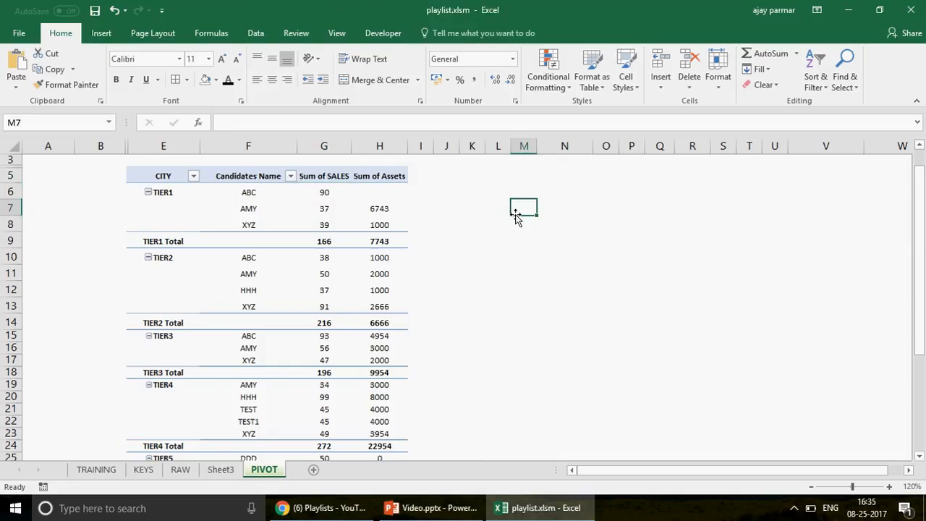
Set the pivot table's option for empty cells to show Blank and check the Sum of Assets cell for ABC in TIER1.
left_click(253, 192)
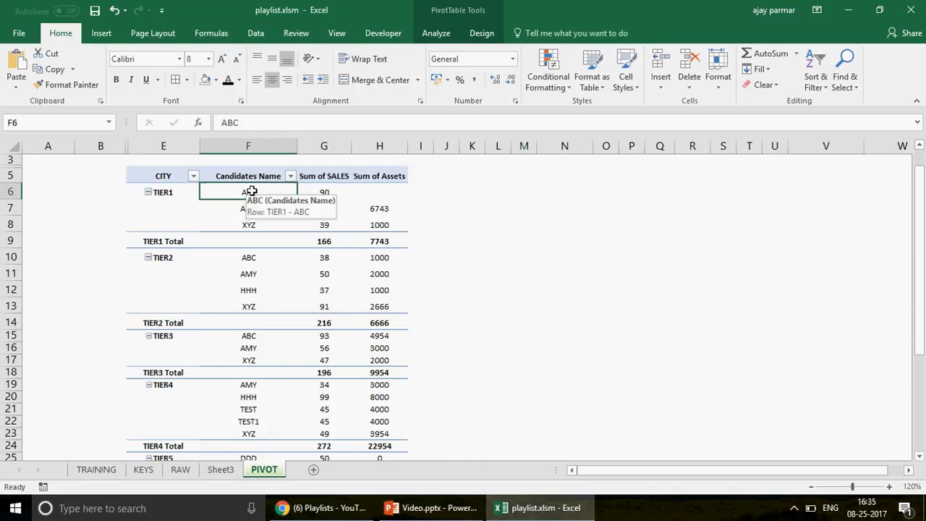
right_click(251, 193)
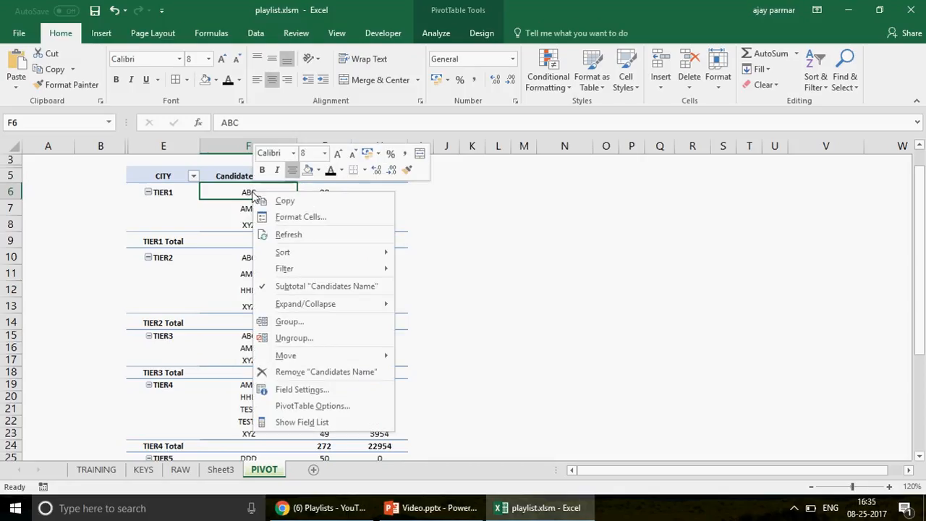
left_click(339, 407)
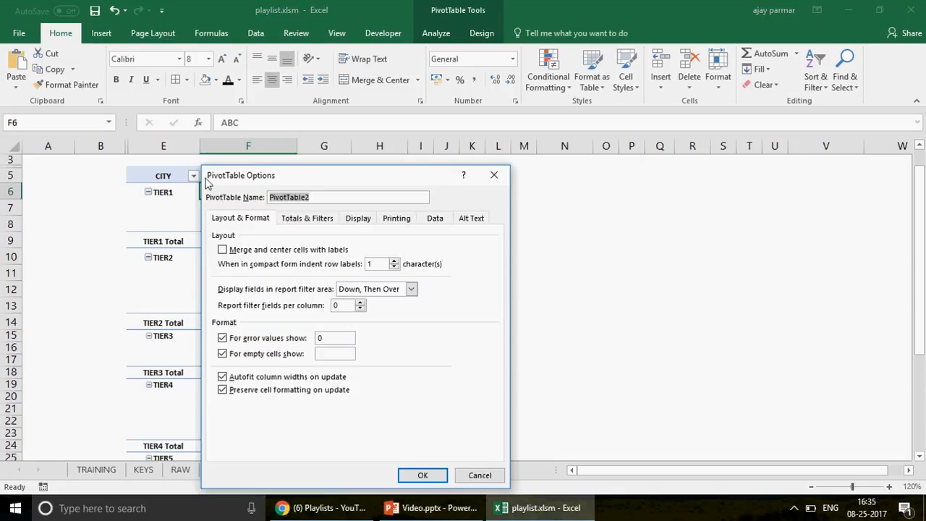
left_click(237, 221)
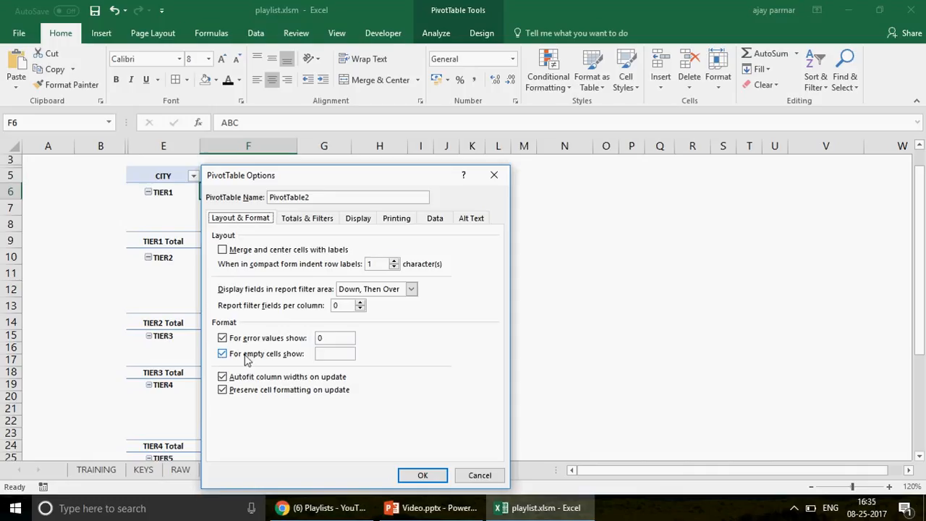
left_click(342, 355)
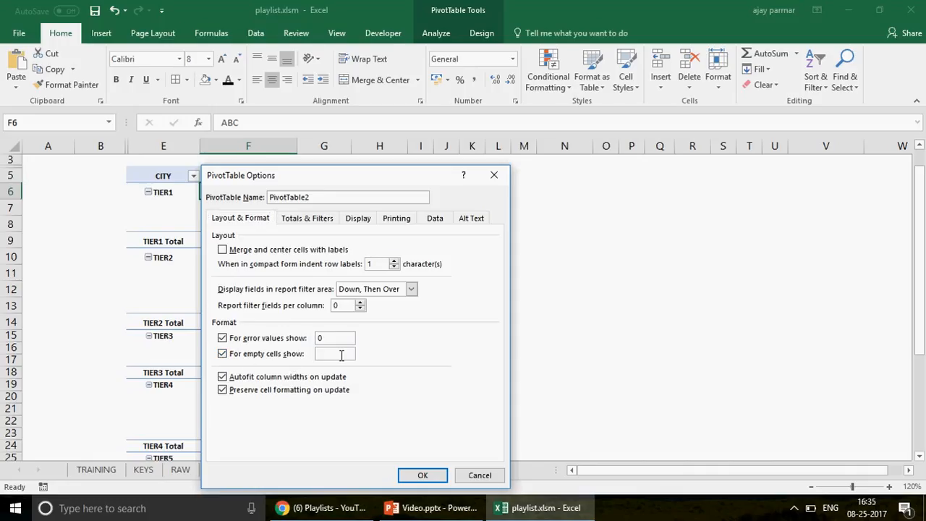
type("Blak")
key("BackSpace")
type("nk")
left_click(425, 475)
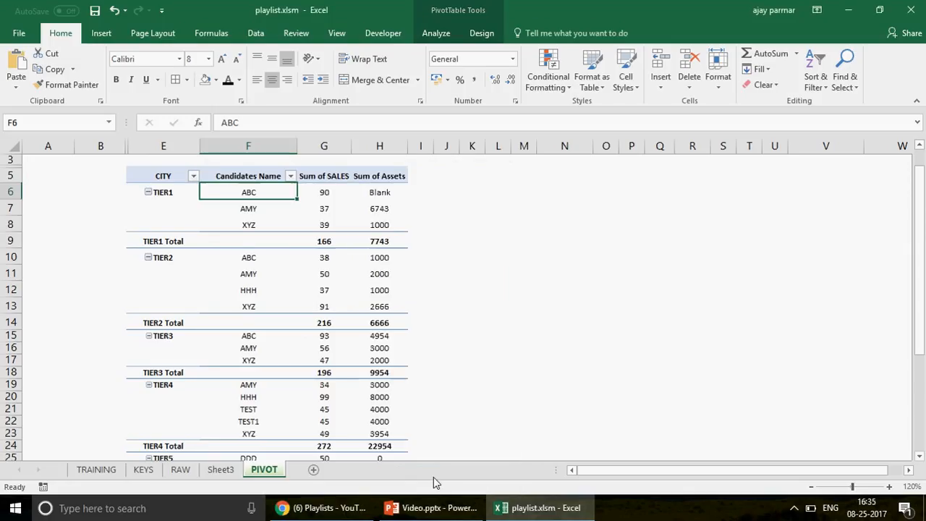
left_click(384, 196)
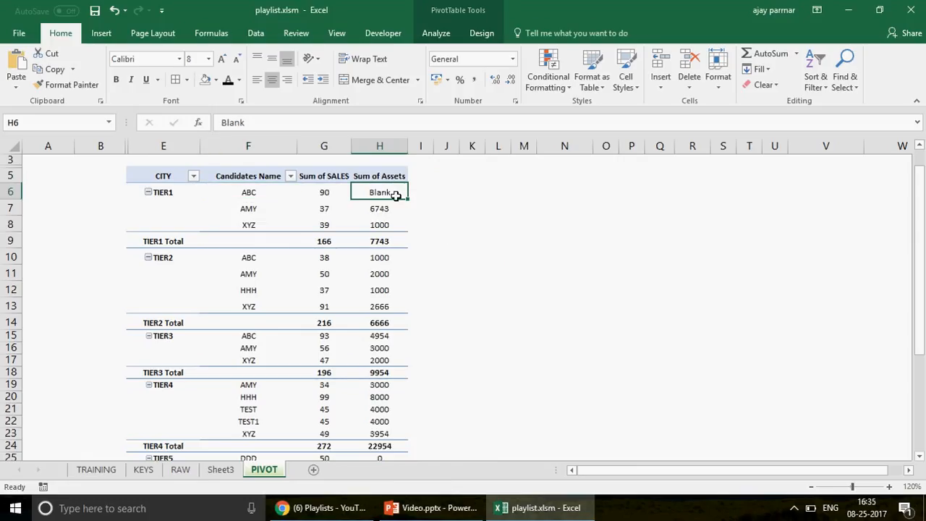
mouse_move(397, 195)
Replace the pivot table's empty-cell text with the word "nothing" and check the Sum of Assets cell for ABC in TIER1.
right_click(253, 193)
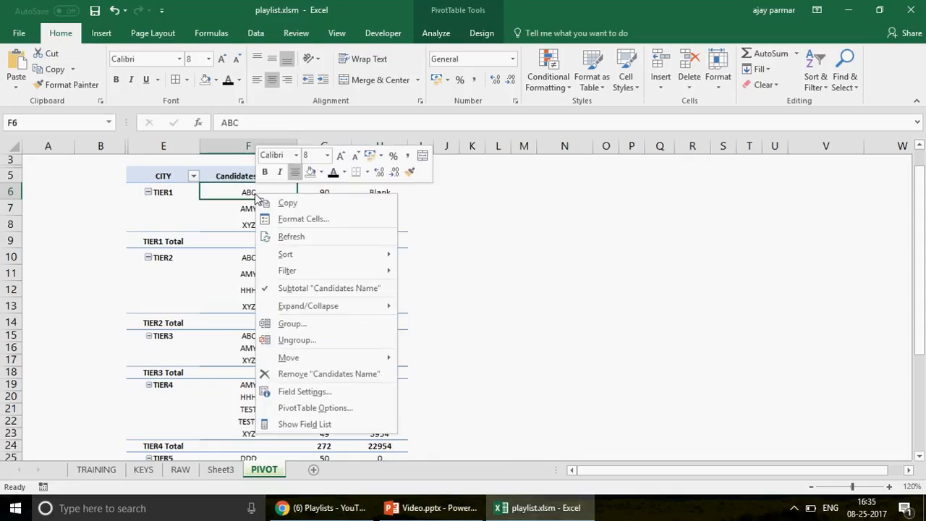
left_click(348, 410)
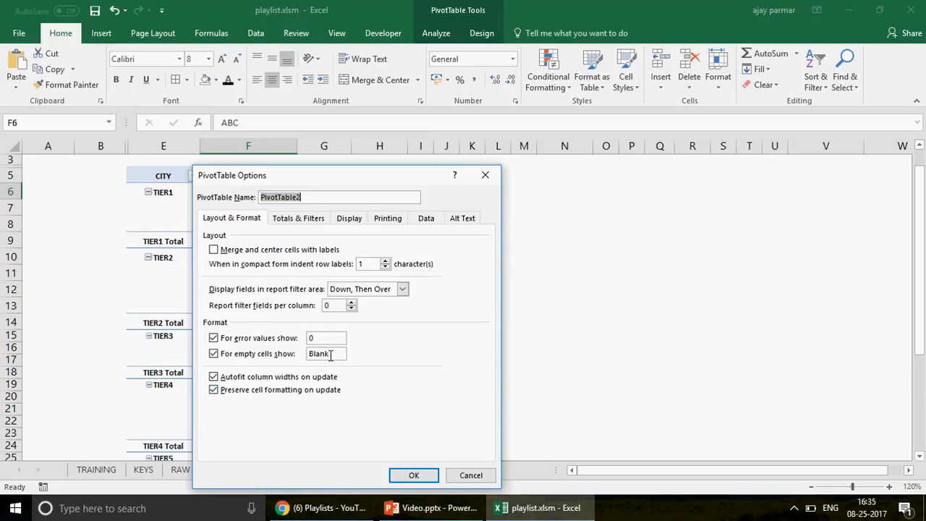
left_click(331, 355)
key("BackSpace")
key("BackSpace")
key("BackSpace")
key("BackSpace")
key("BackSpace")
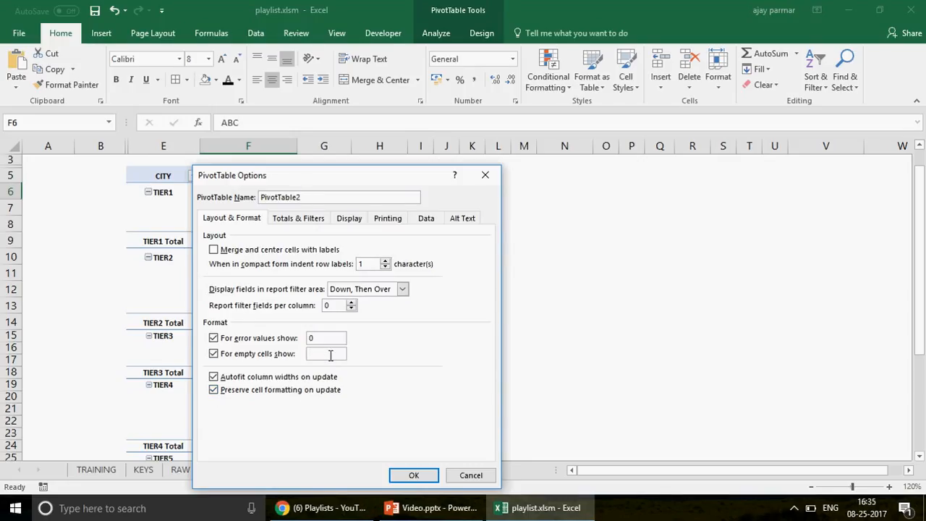
type("nothing")
key("Return")
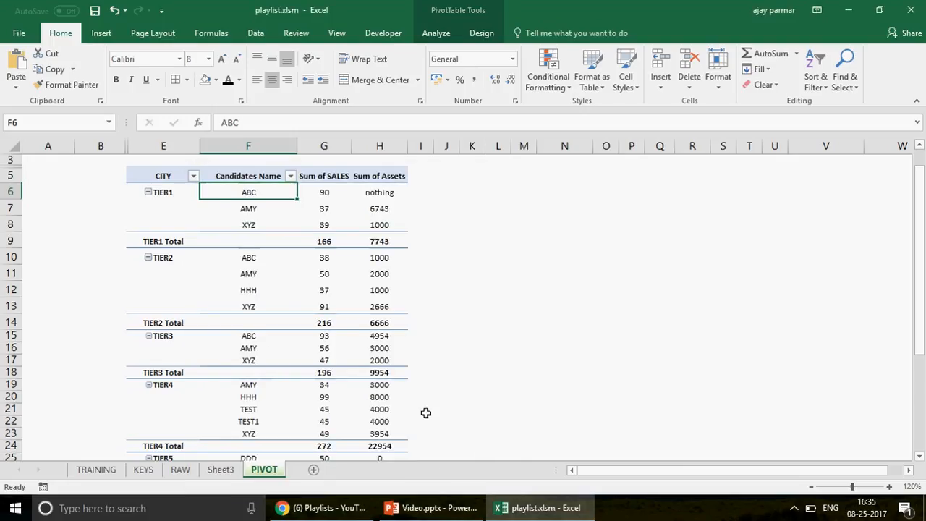
left_click(398, 191)
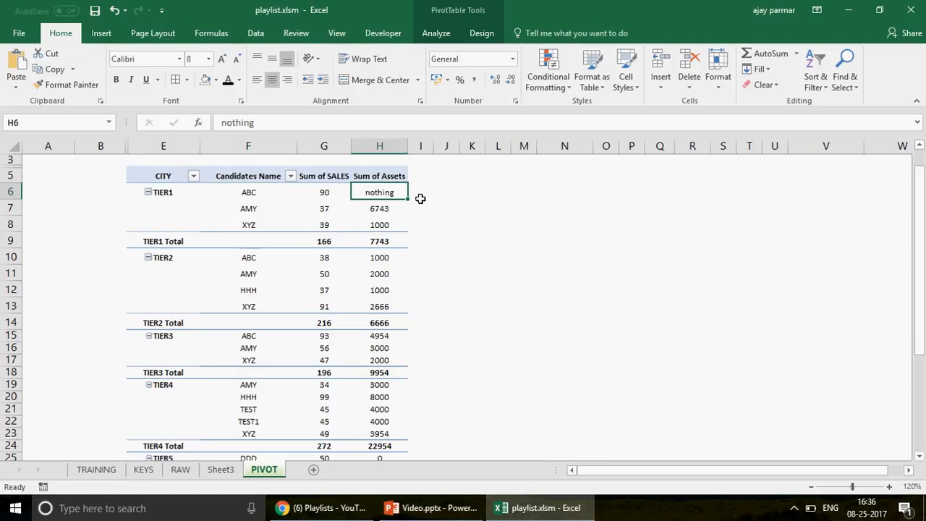
Delete the Assets value of the ABC record for TIER6 in the RAW data.
left_click(181, 470)
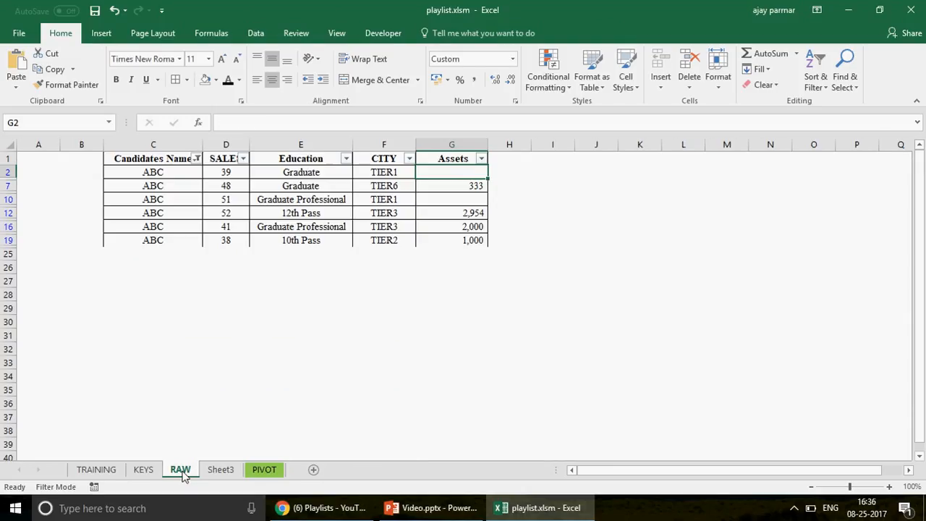
left_click(465, 186)
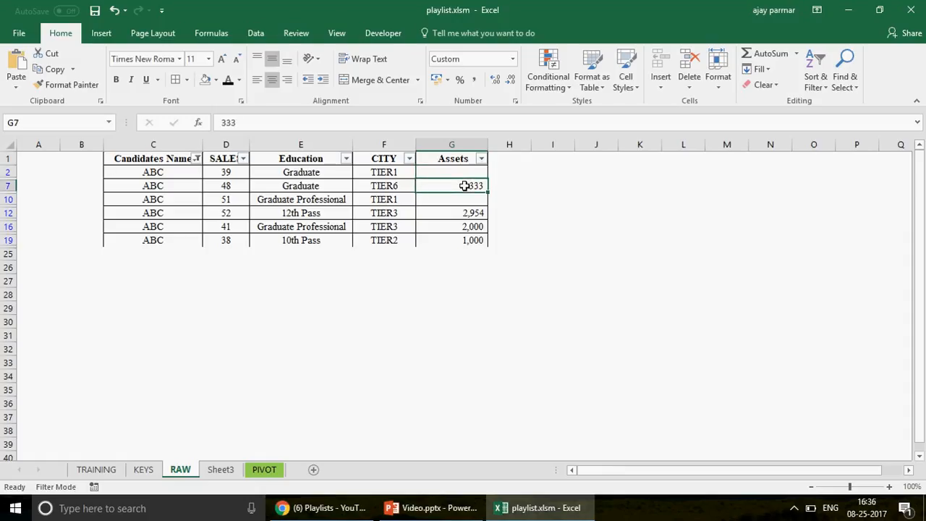
key("Delete")
Refresh the pivot table on the PIVOT sheet and check the Sum of Assets cell for ABC in TIER6.
left_click(263, 471)
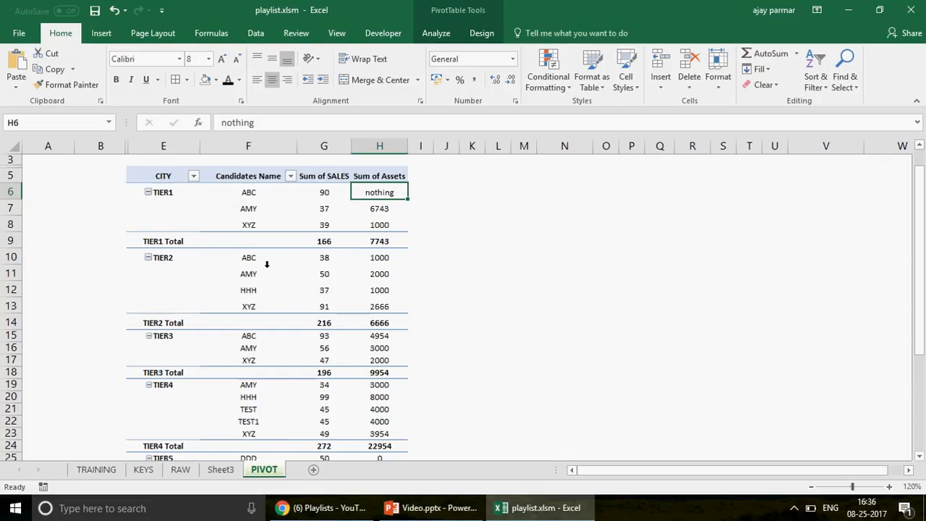
left_click(249, 210)
right_click(251, 209)
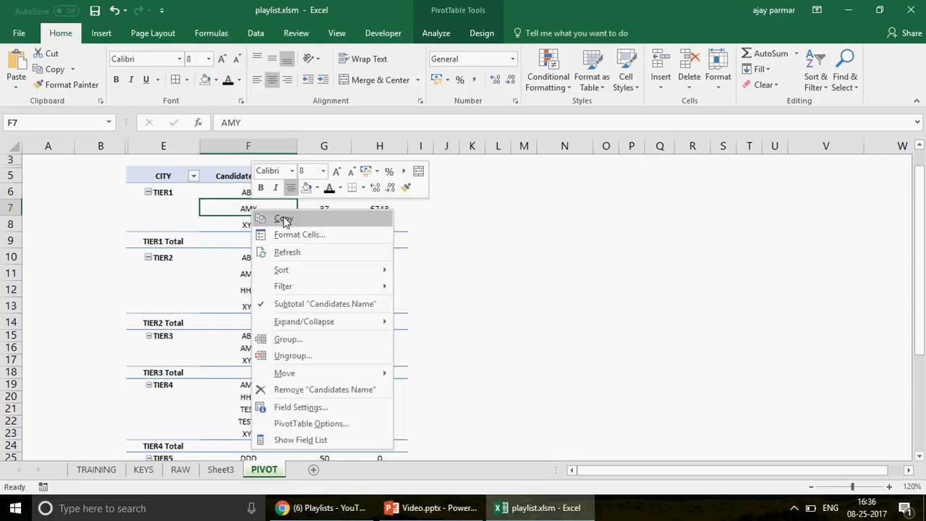
left_click(287, 252)
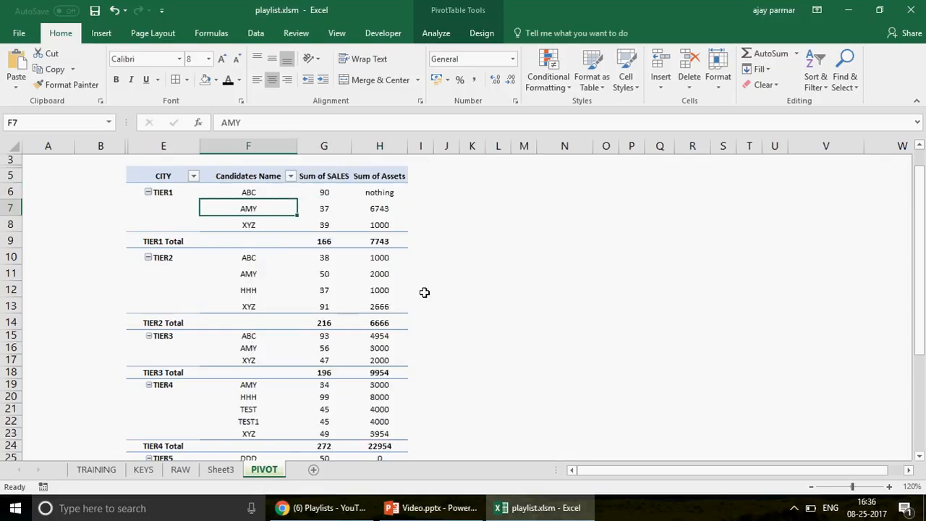
left_click_drag(922, 250, 921, 356)
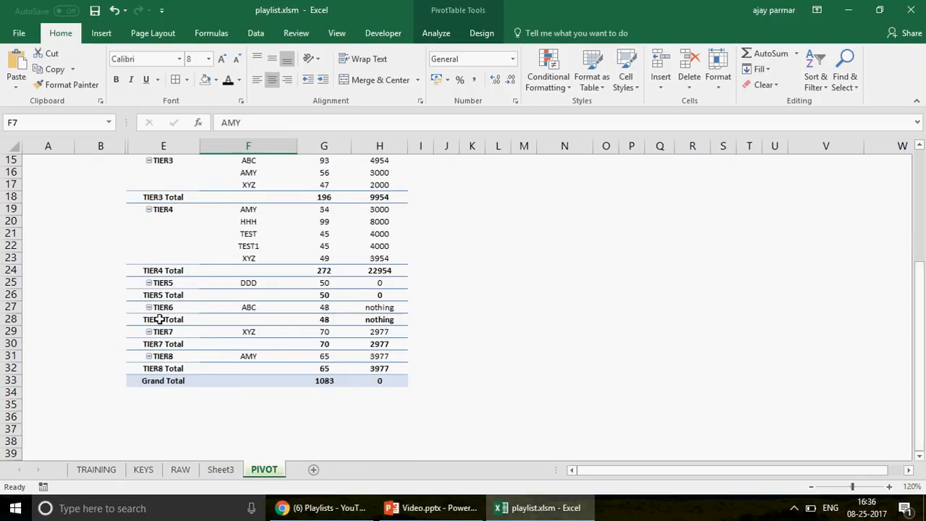
left_click(381, 307)
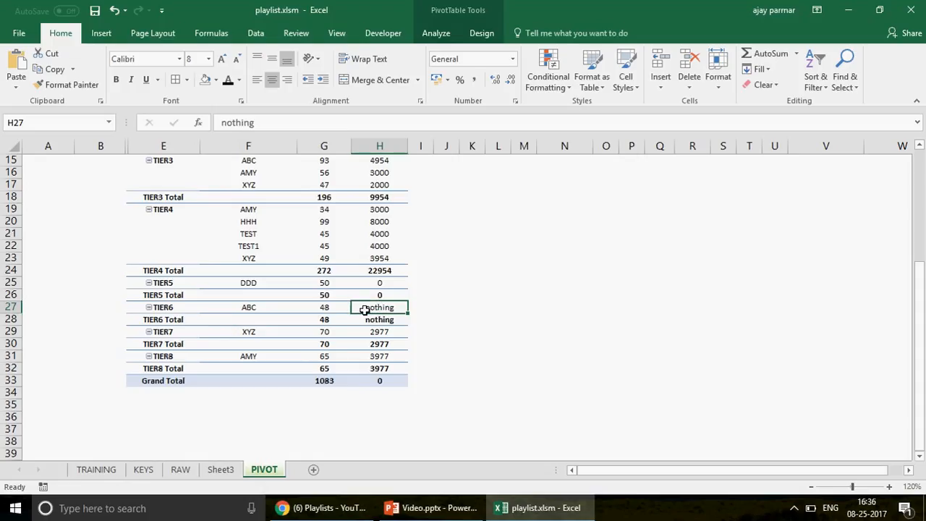
mouse_move(387, 307)
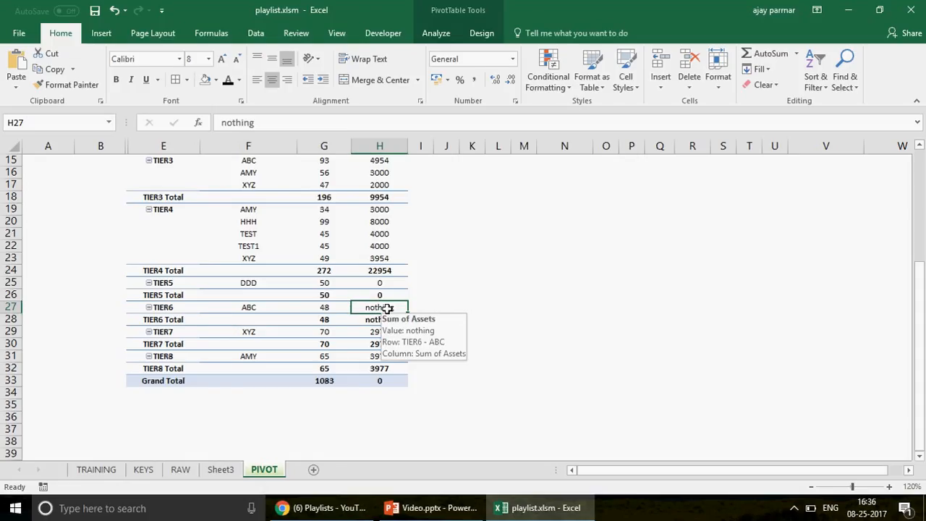
left_click_drag(917, 393, 923, 238)
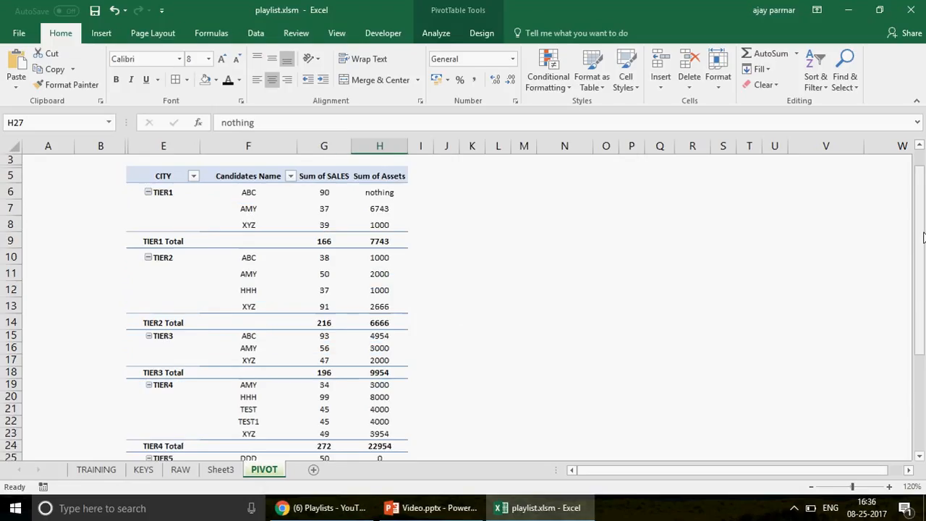
Review the second trick on Sheet3, CONVERT PIVOT INTO NAME MANAGER, and return to the PIVOT sheet.
left_click(222, 471)
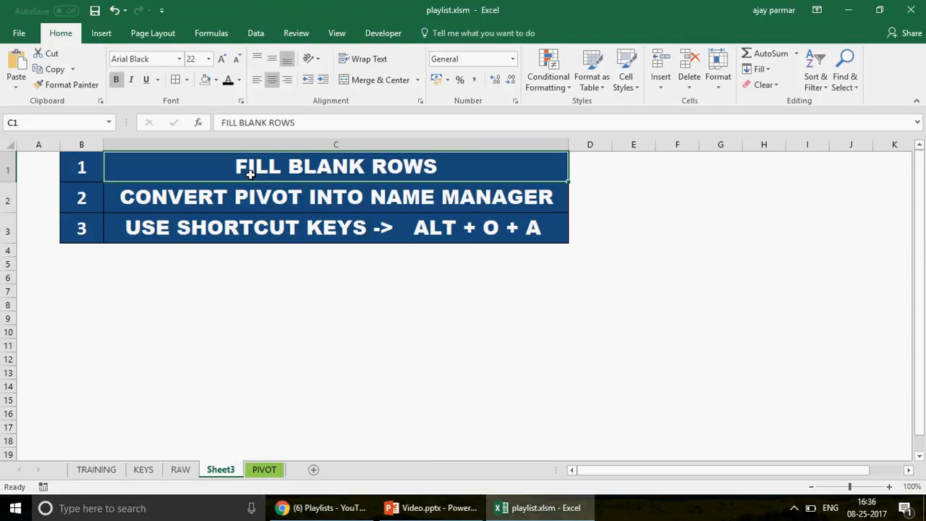
left_click(306, 196)
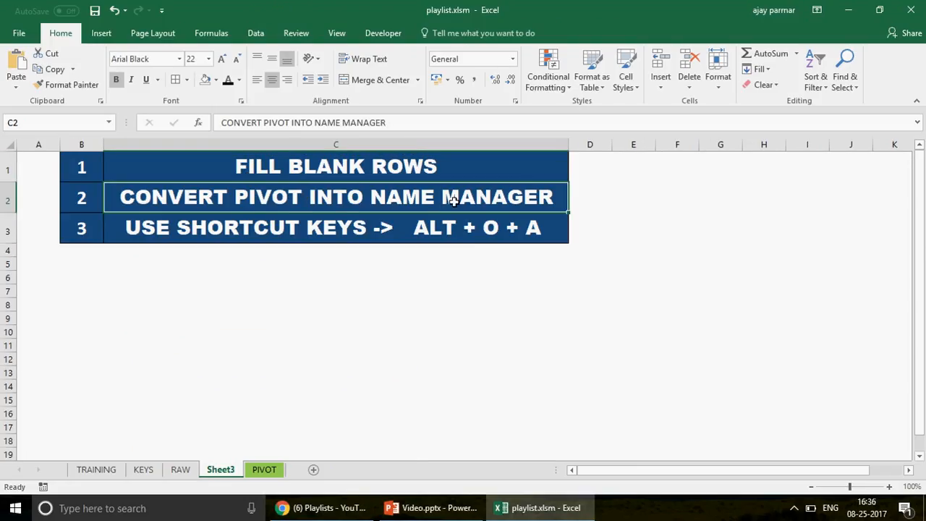
left_click(264, 471)
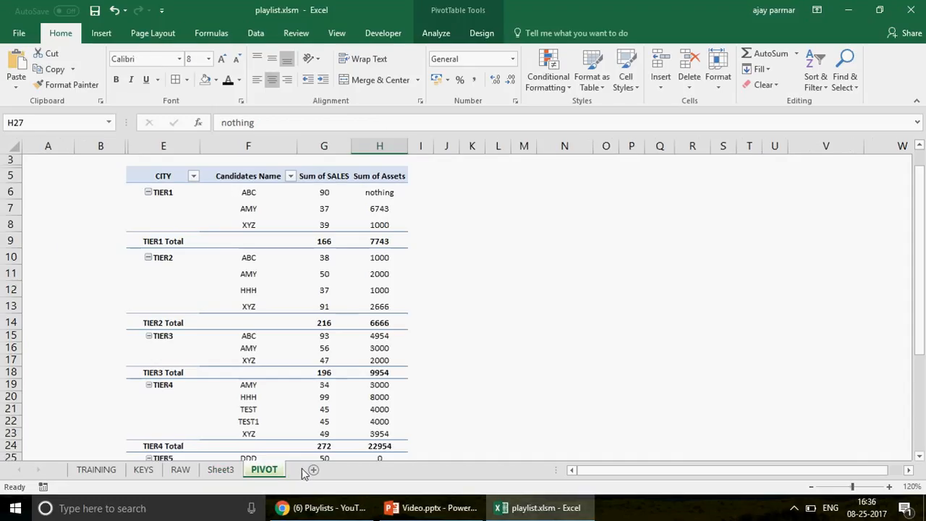
Add a new worksheet after PIVOT and select cell E3 as the location for a pivot table.
left_click(314, 471)
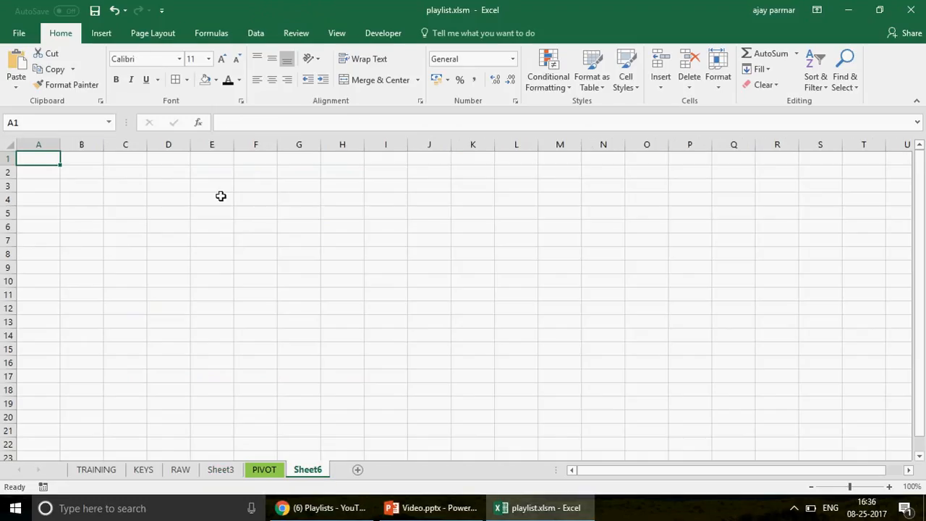
left_click(221, 196)
left_click(197, 170)
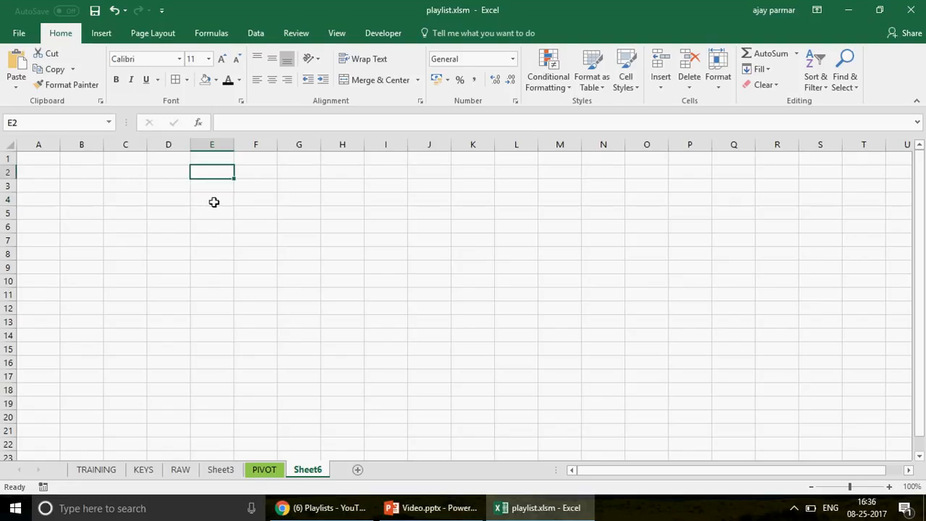
left_click(215, 202)
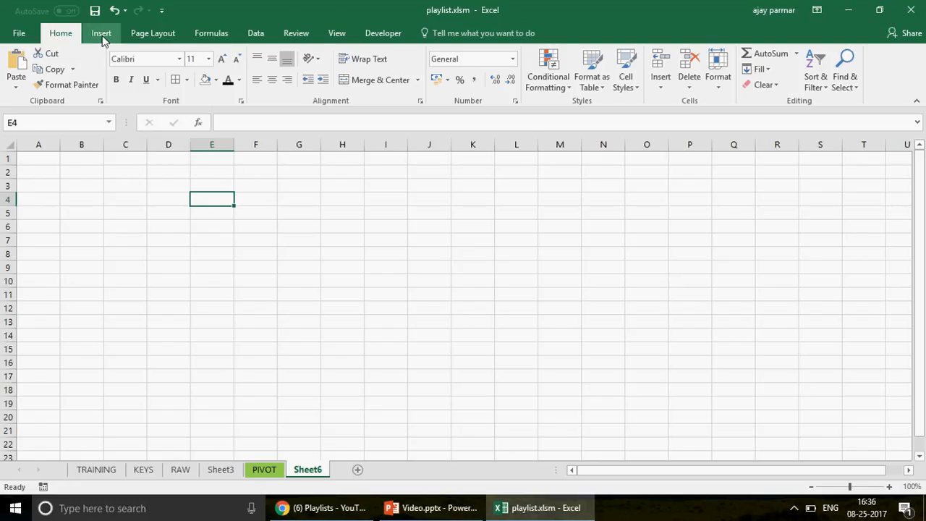
left_click(102, 34)
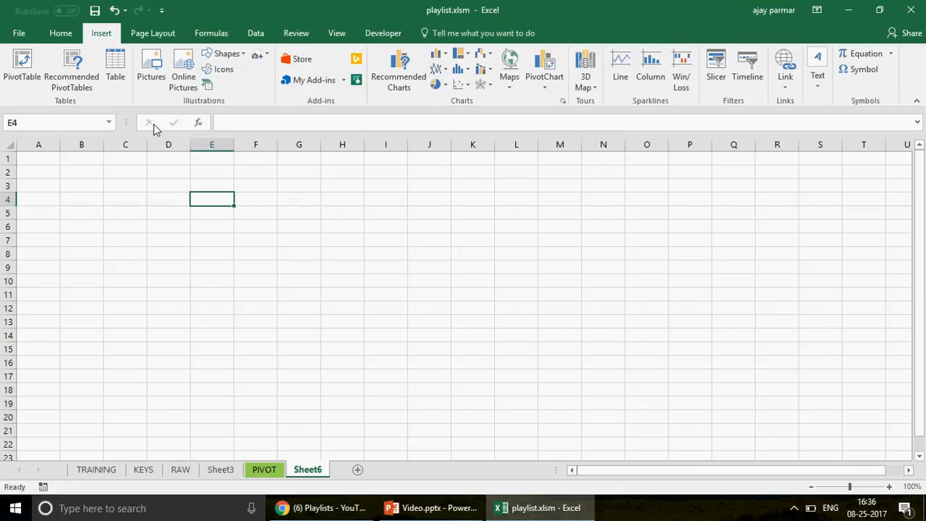
left_click(254, 192)
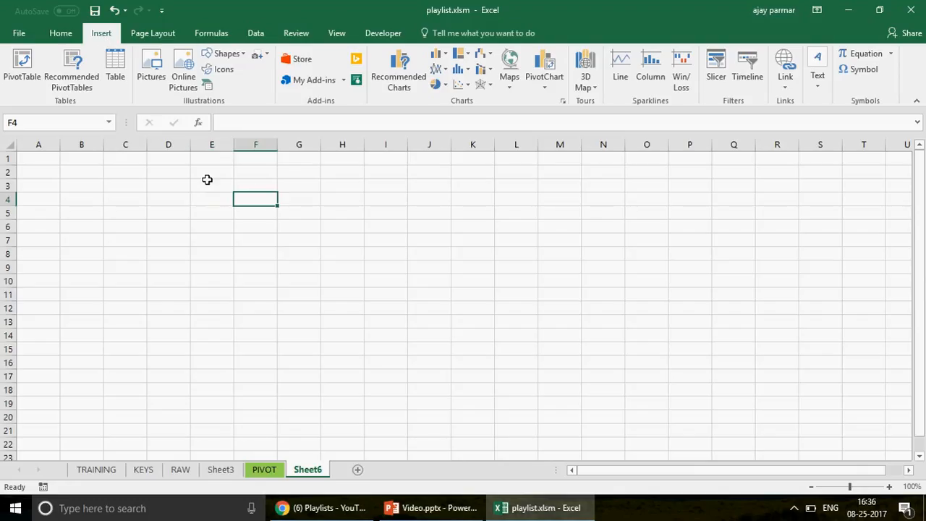
left_click(208, 184)
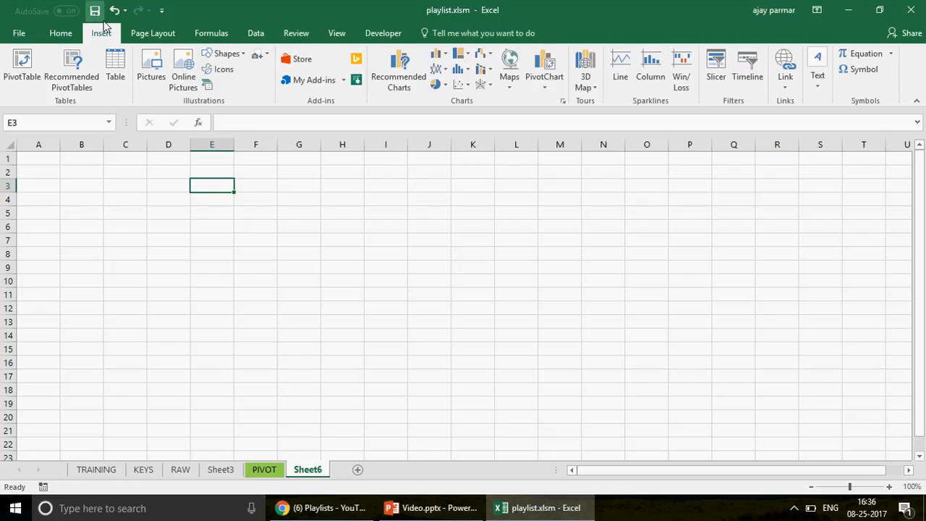
Try to create a pivot table at Sheet6 cell E3 from the RAW range C1:G19, and cancel the creation.
left_click(20, 70)
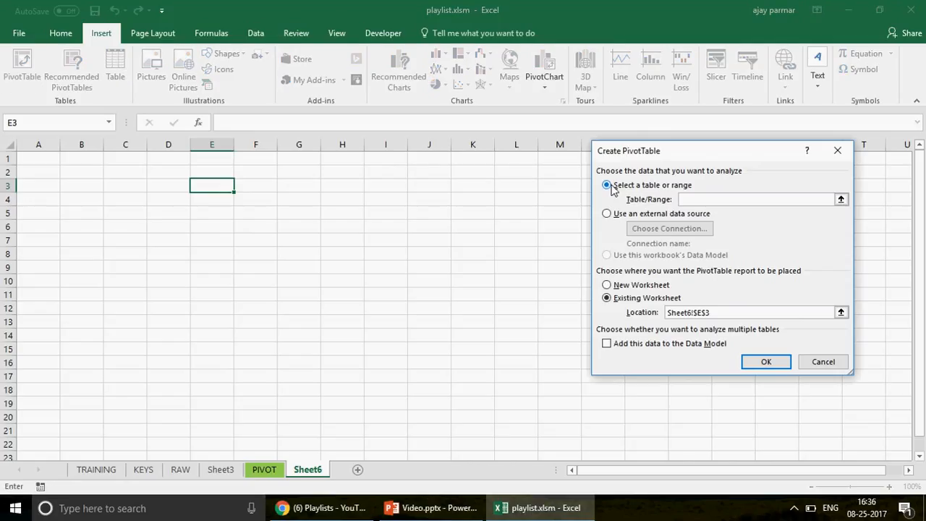
left_click(721, 202)
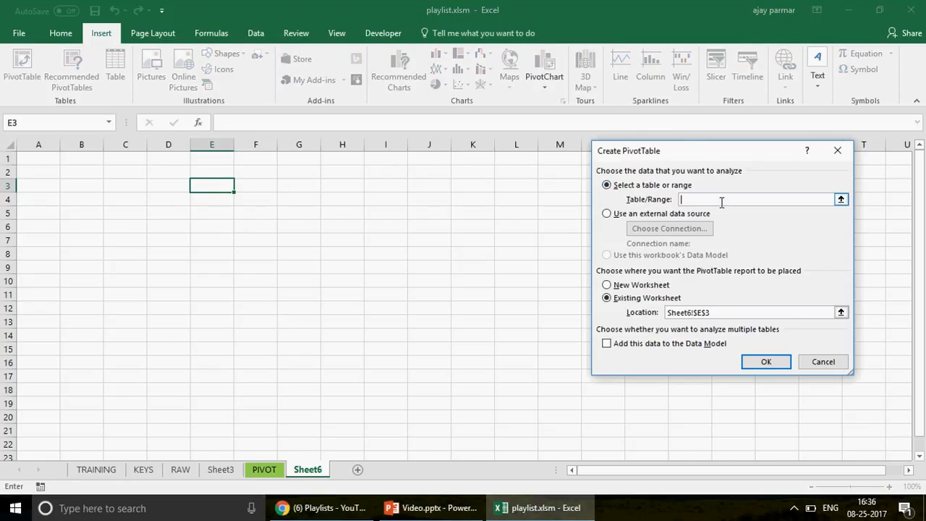
left_click(183, 470)
left_click(163, 155)
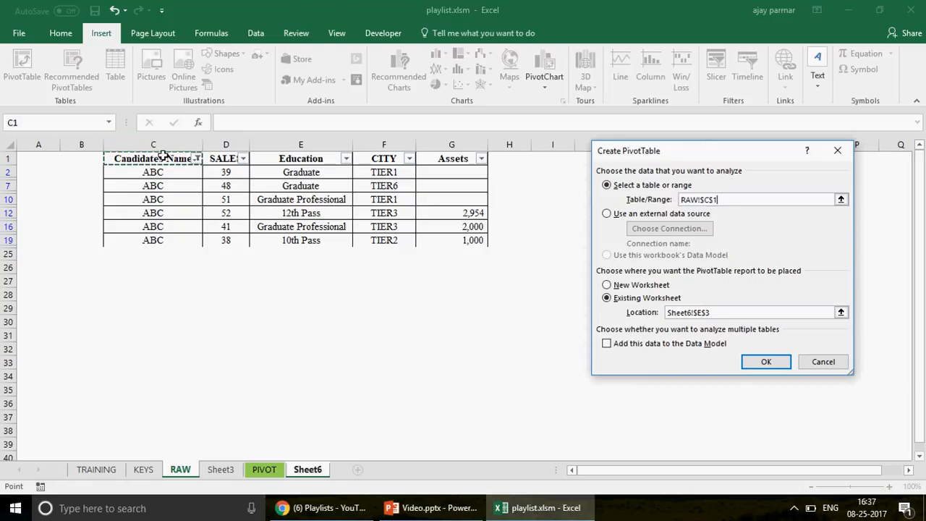
left_click_drag(163, 155, 480, 242)
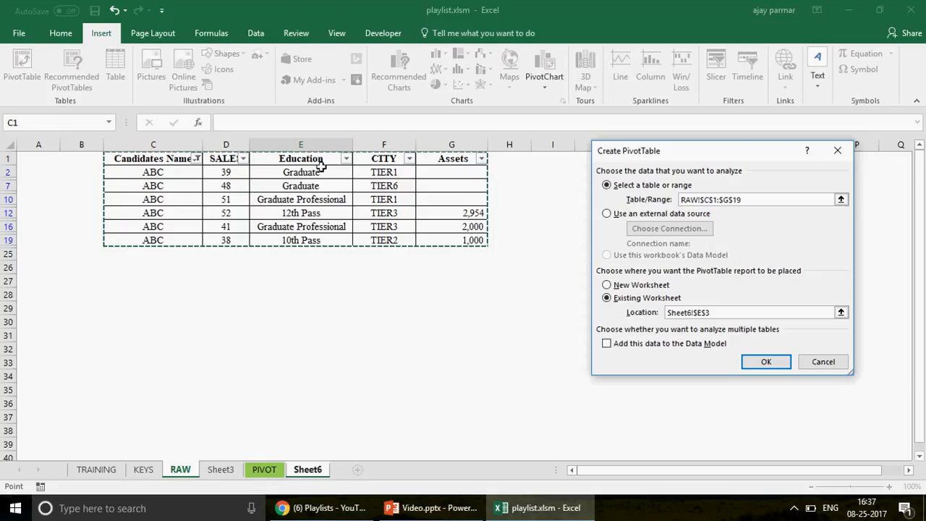
left_click(756, 198)
left_click(823, 362)
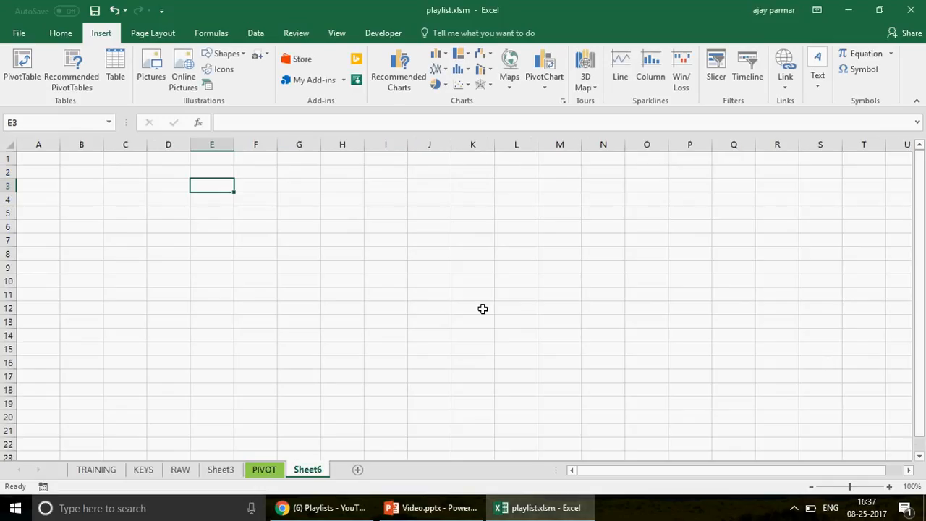
Remove the filter from the data on the RAW sheet.
left_click(181, 469)
key("alt+d")
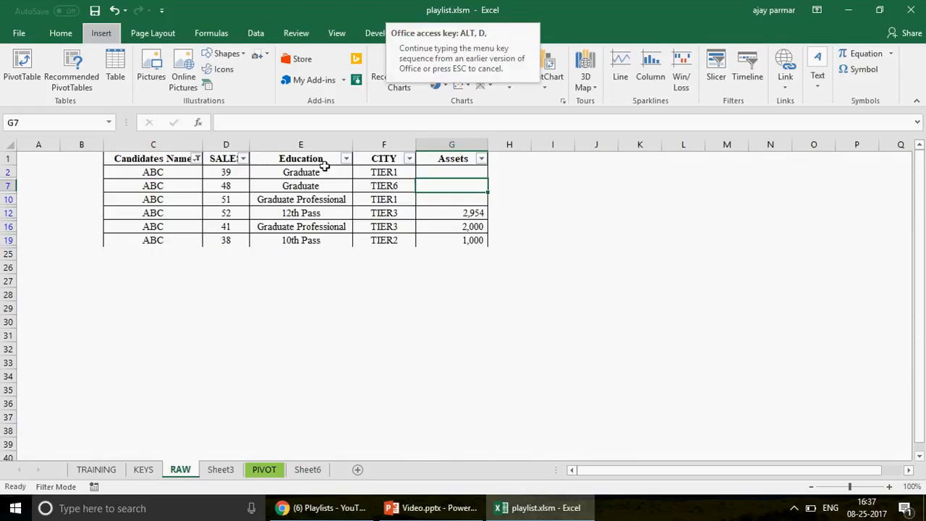
key("f")
key("f")
Name the full data range C1:G24 on the RAW sheet tiercitydata.
left_click(145, 160)
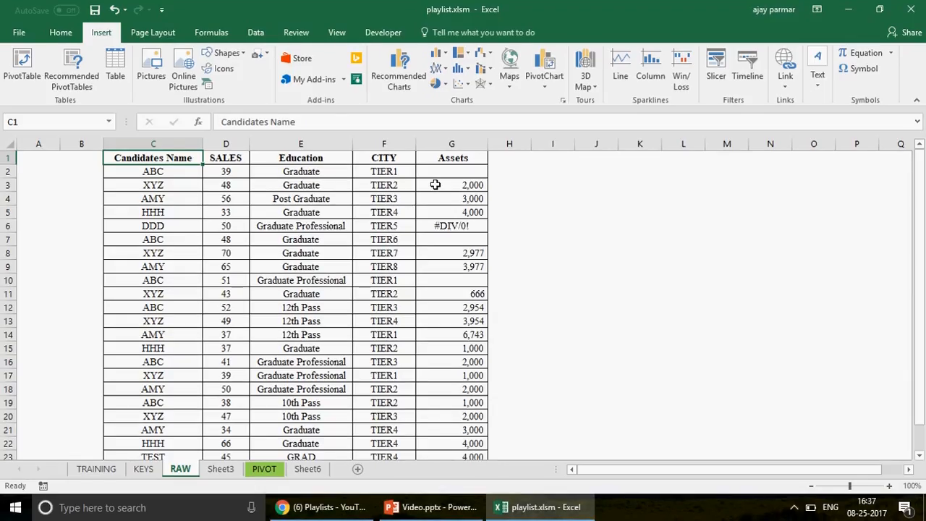
key("ctrl+shift+End")
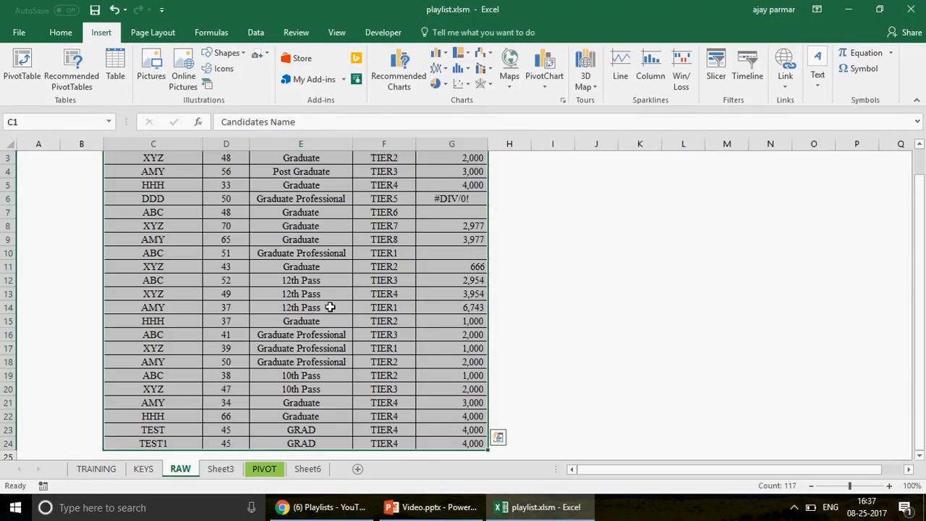
left_click(74, 121)
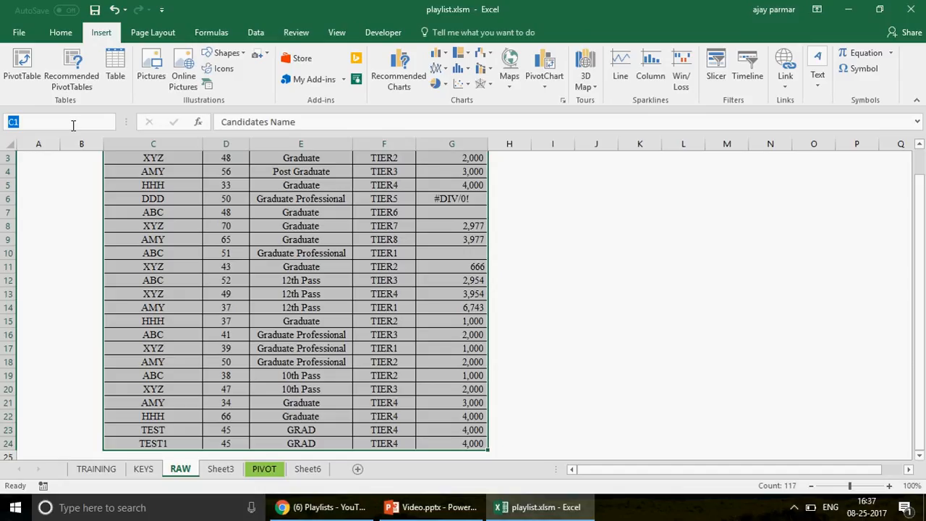
type("tiercitydata")
key("Return")
scroll(372, 299, "up", 1)
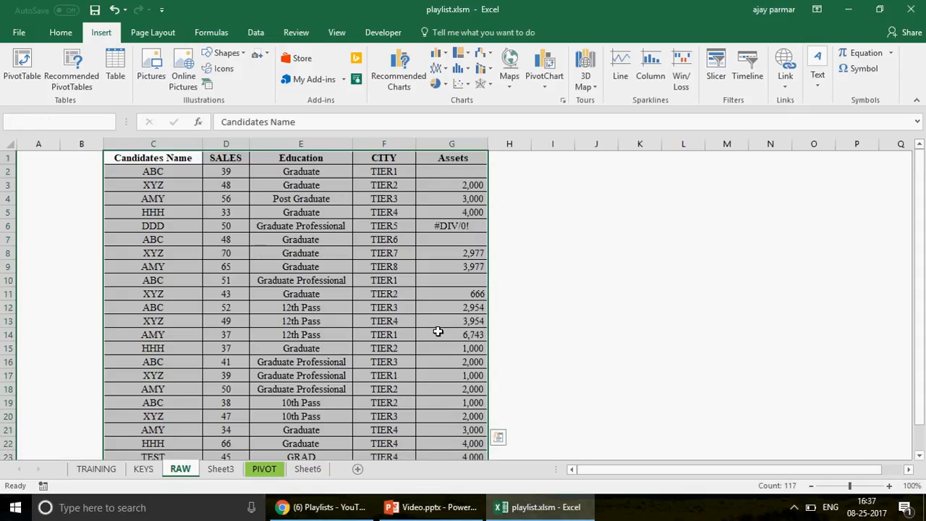
Go to the named range tiercitydata to check which cells it covers.
left_click(384, 320)
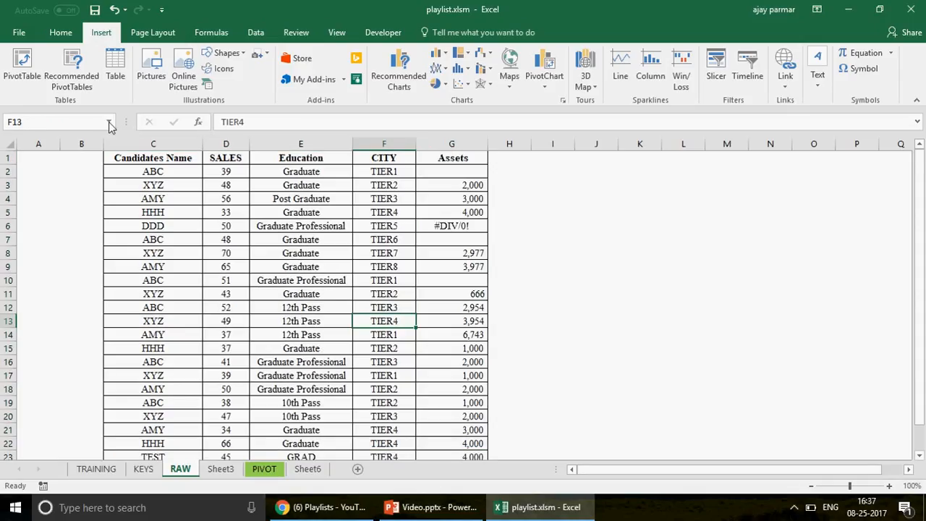
left_click(109, 125)
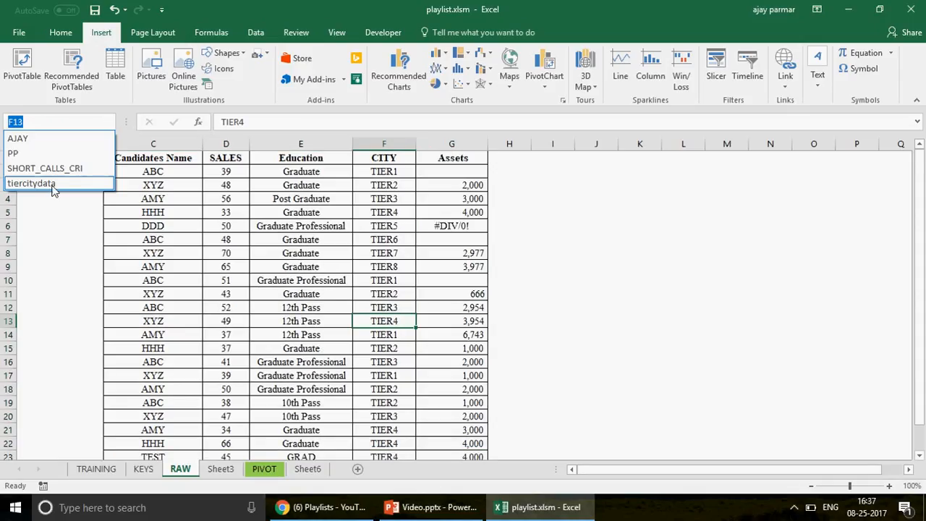
left_click(52, 188)
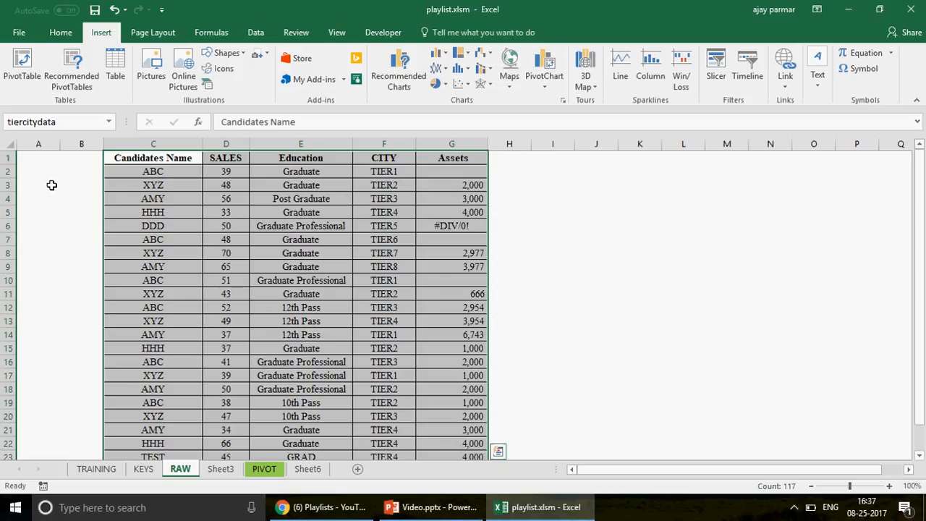
left_click(260, 266)
Define a new workbook-scope name junk in the Name Manager, referring to =RAW!$C$1:$G$7.
left_click(211, 34)
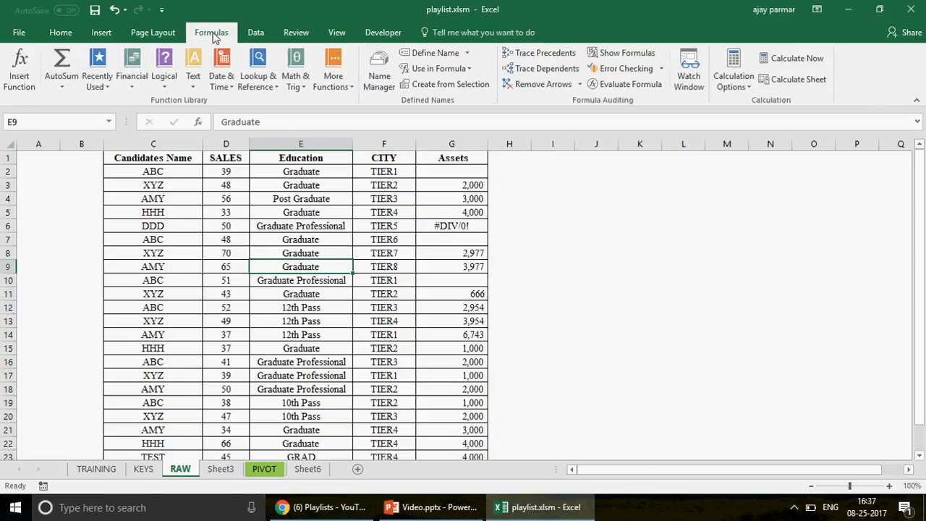
left_click(383, 84)
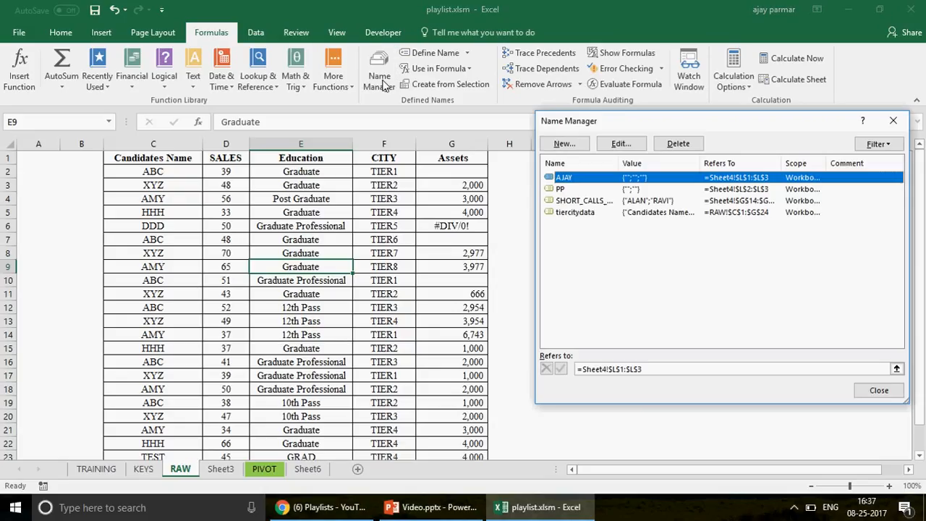
left_click(565, 144)
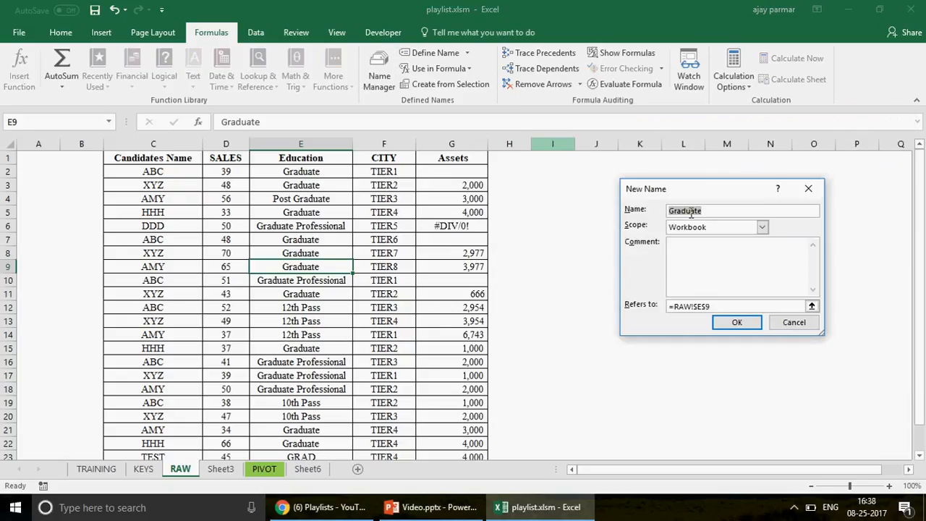
type("junk")
left_click(728, 306)
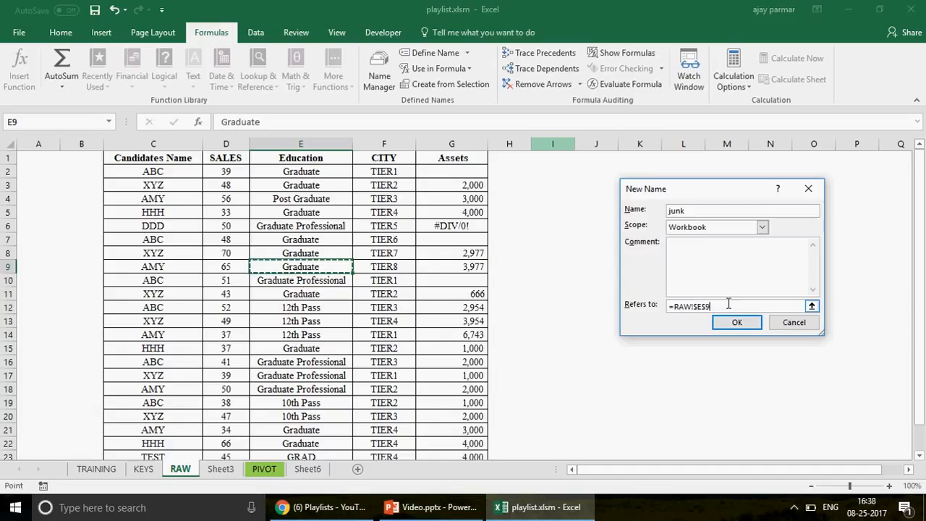
key("BackSpace")
key("BackSpace")
key("BackSpace")
key("BackSpace")
key("BackSpace")
key("BackSpace")
key("BackSpace")
key("BackSpace")
key("BackSpace")
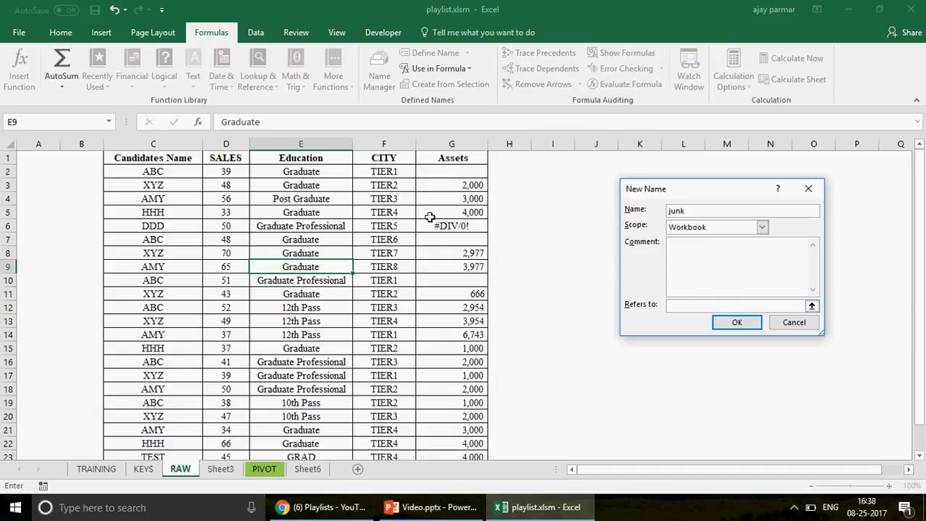
left_click(176, 157)
left_click_drag(176, 156, 419, 236)
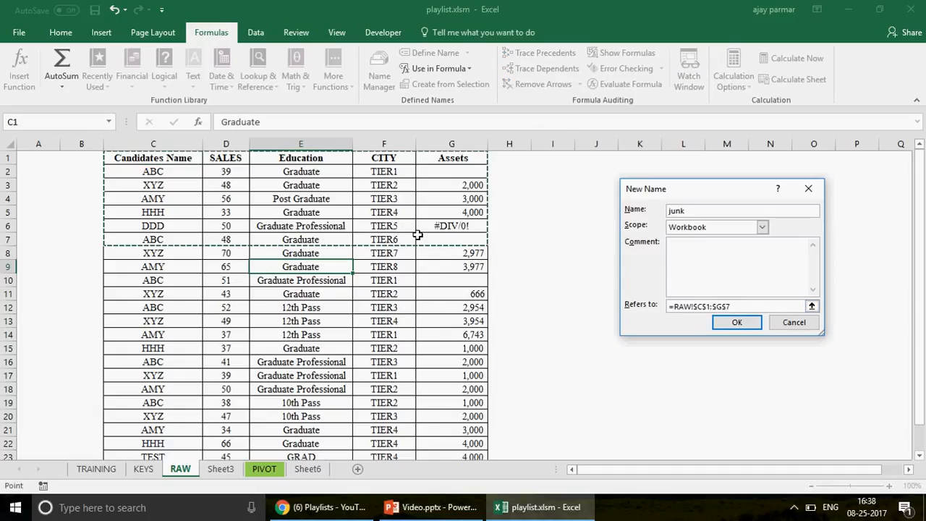
left_click(736, 323)
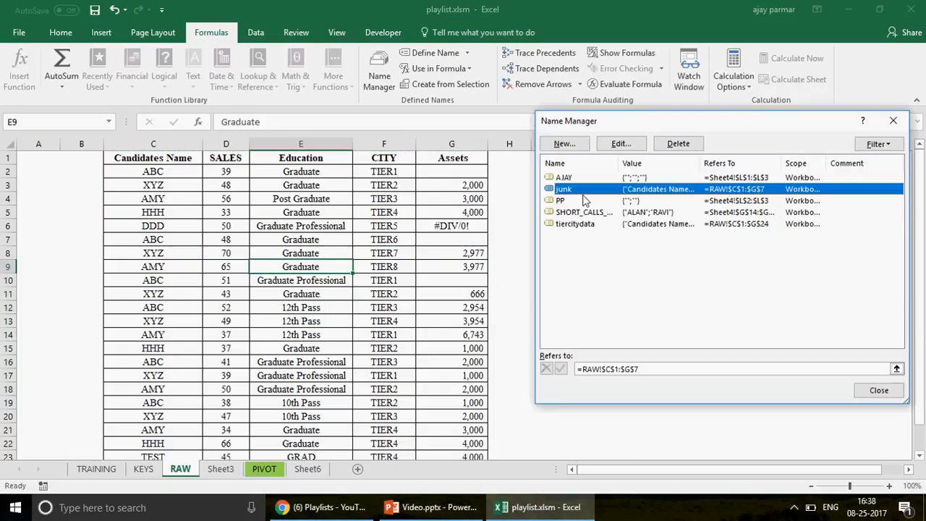
Inspect the ranges that junk and tiercitydata refer to in the Name Manager, and close it.
left_click(667, 369)
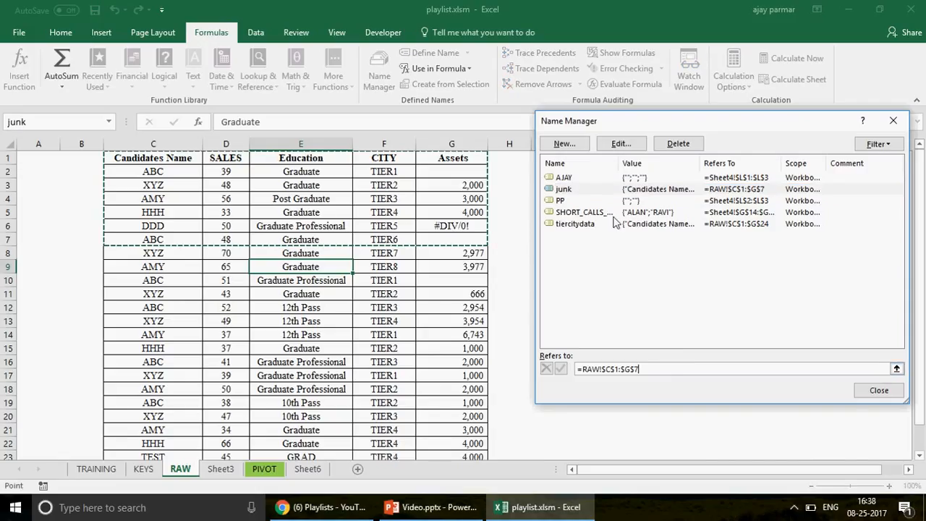
left_click(576, 225)
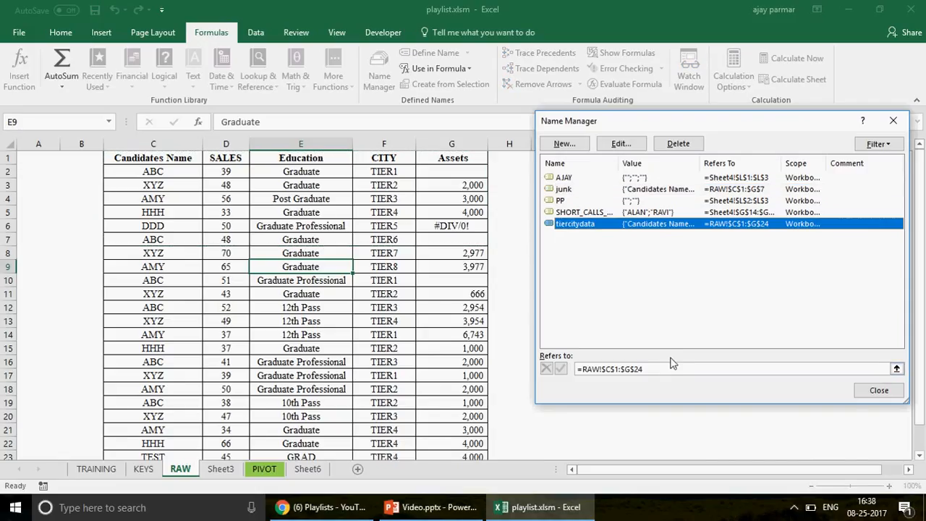
left_click(669, 368)
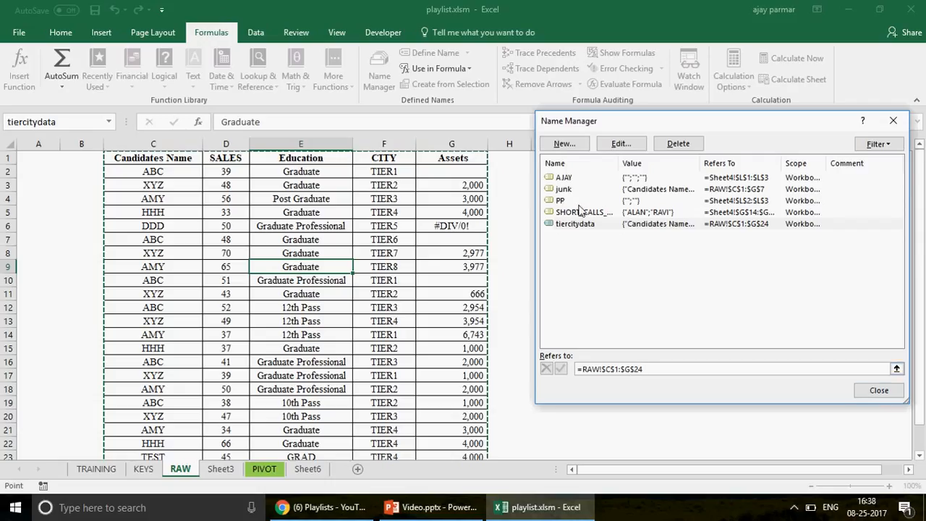
left_click(891, 397)
Create a pivot table at cell E3 of Sheet6 using the name tiercitydata as its source range.
left_click(309, 471)
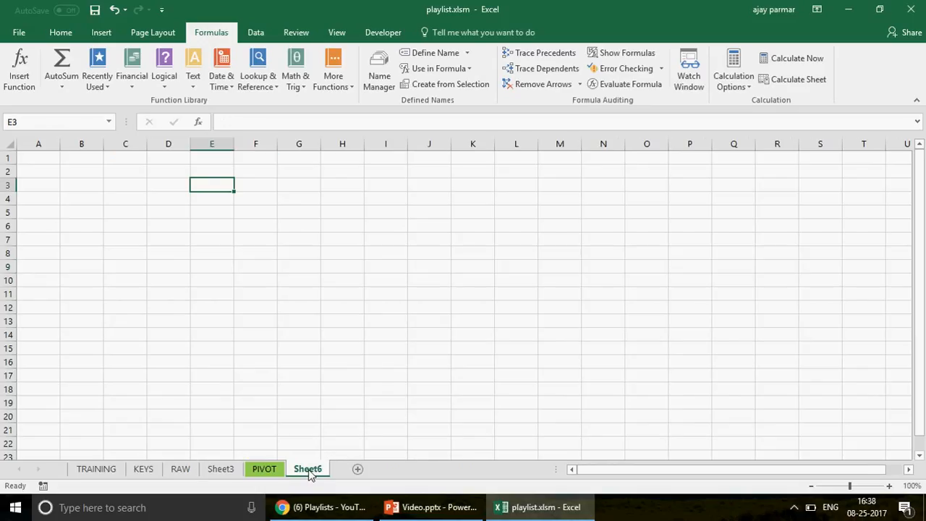
left_click(101, 34)
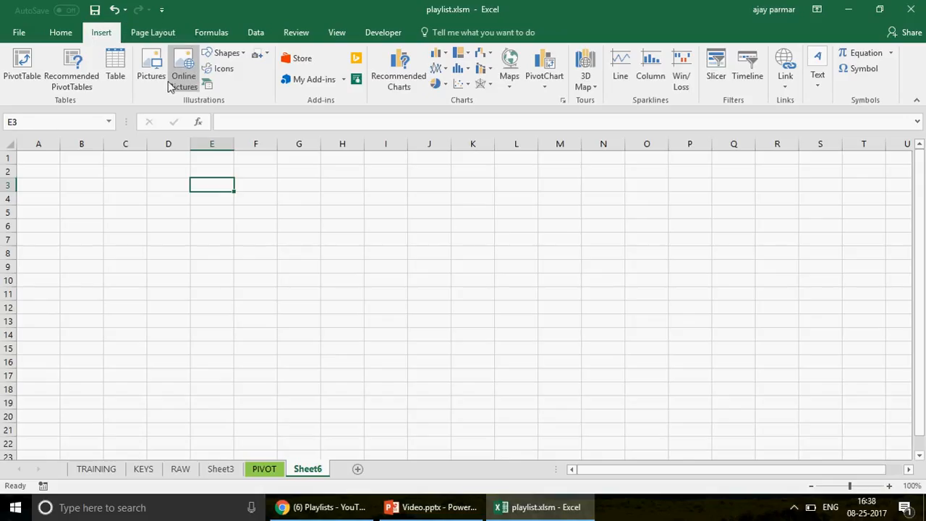
left_click(24, 69)
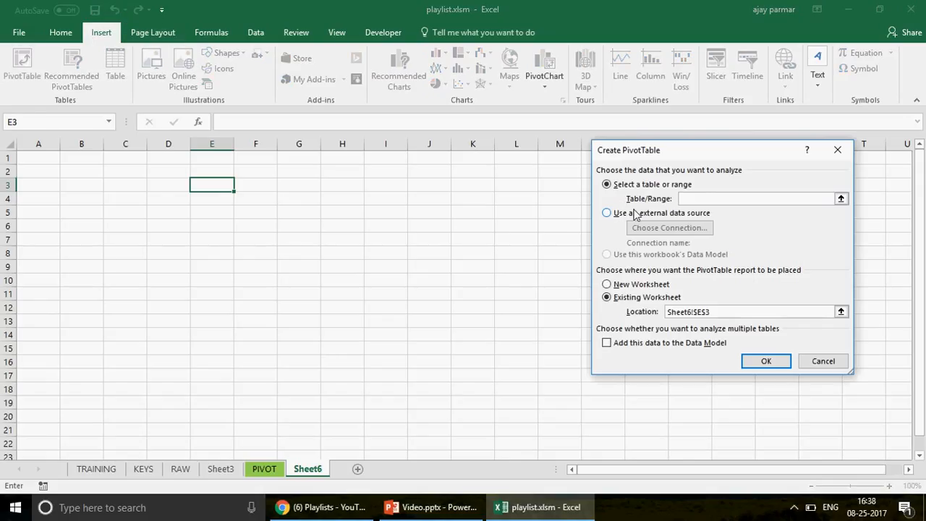
type("tiercitydata")
left_click(766, 362)
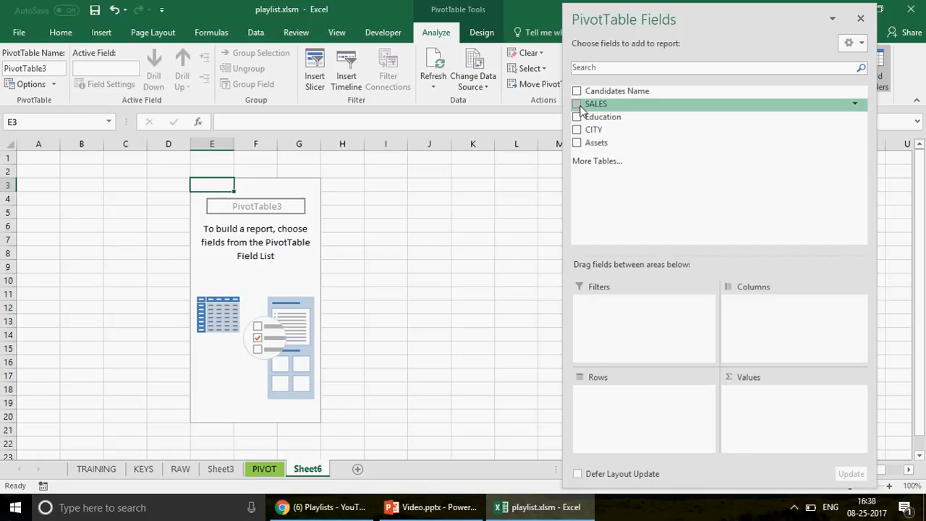
Add Candidates Name to the rows and SALES to the values of the Sheet6 pivot table.
left_click_drag(655, 89, 608, 396)
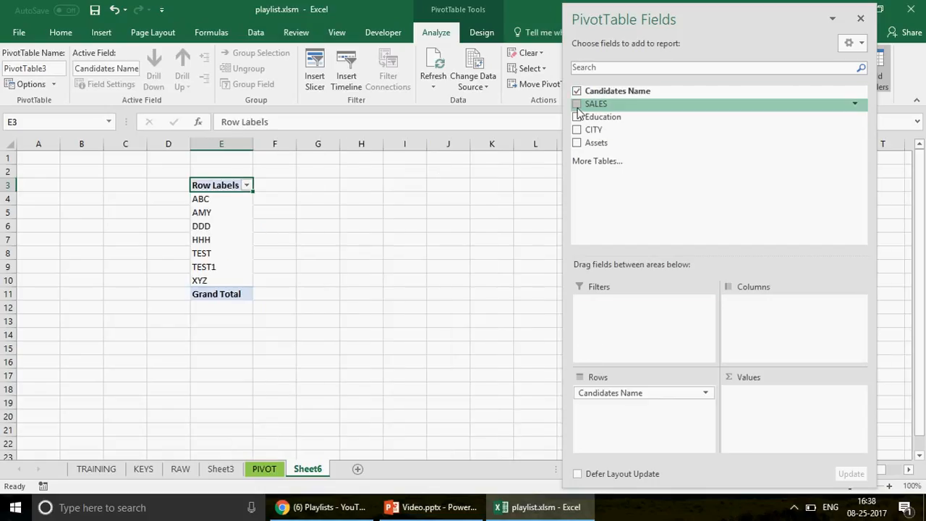
left_click_drag(579, 111, 785, 406)
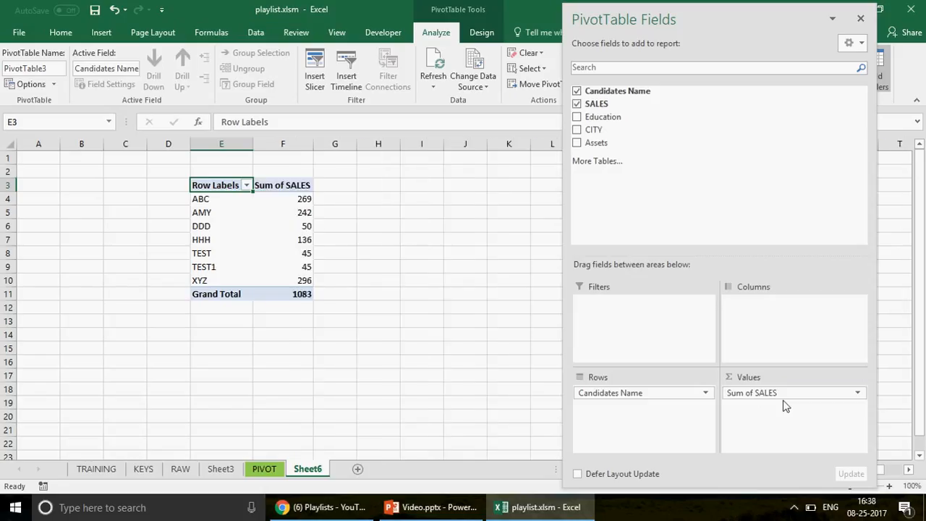
left_click(355, 217)
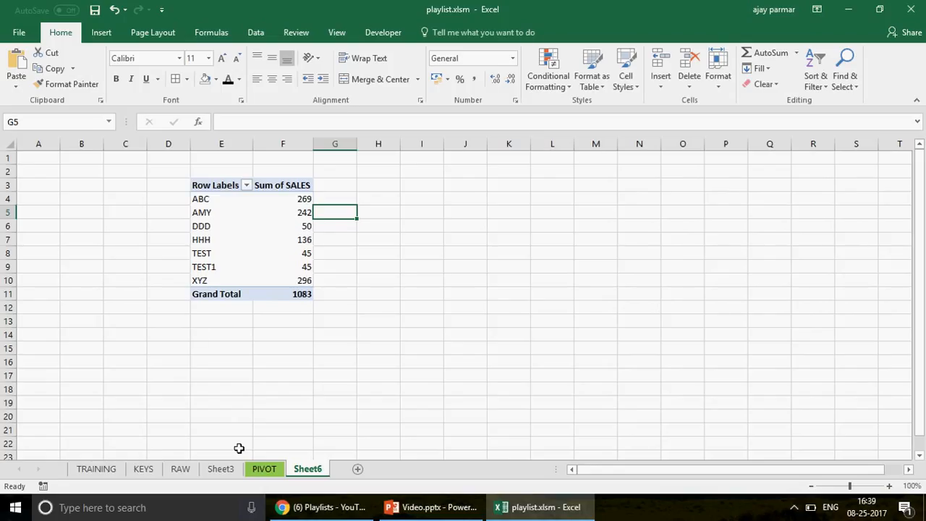
Look over the PIVOT sheet and the trick list on Sheet3, and return to the RAW sheet.
left_click(264, 469)
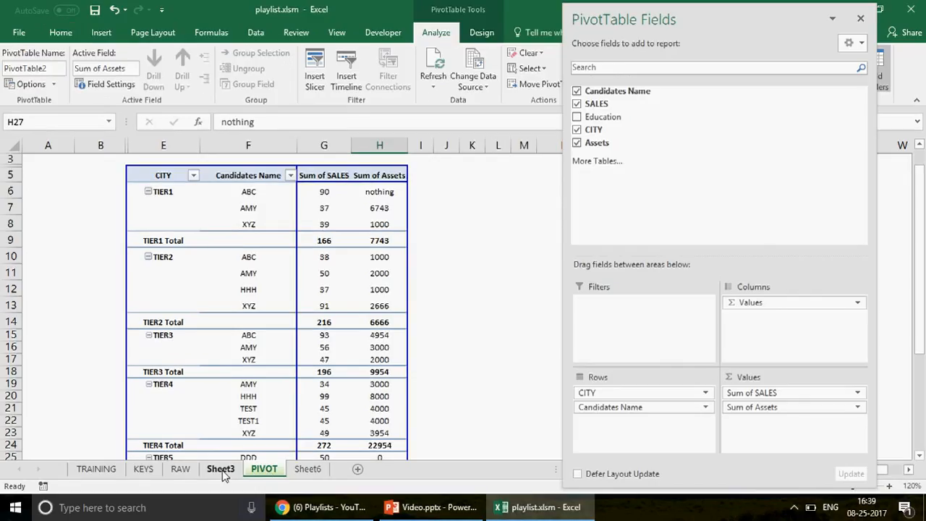
left_click(222, 470)
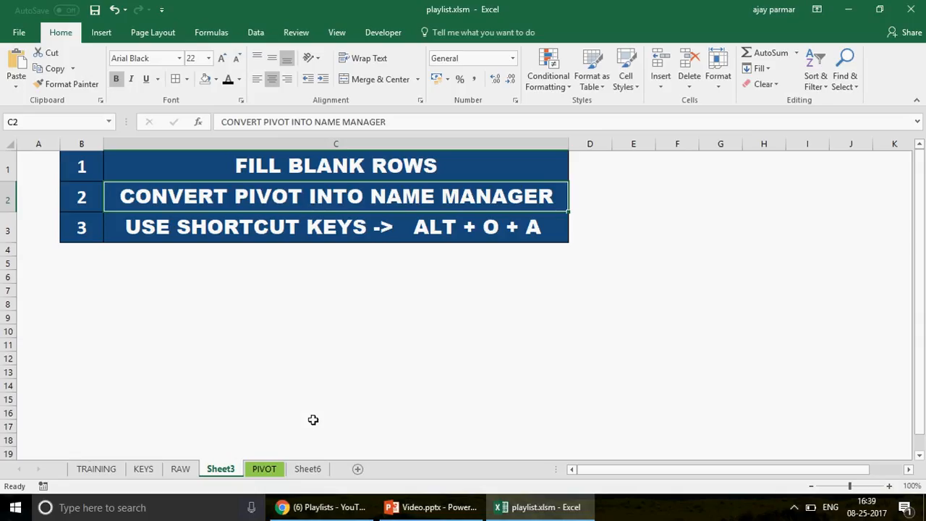
left_click(180, 469)
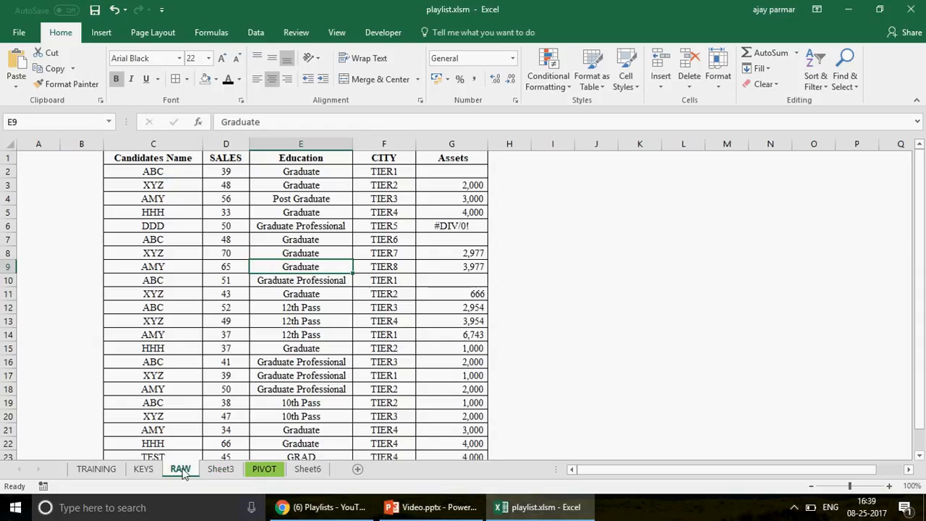
Select the RAW range C1:G15 and extend the selection from C1 to the full data range ending at G24.
left_click(176, 158)
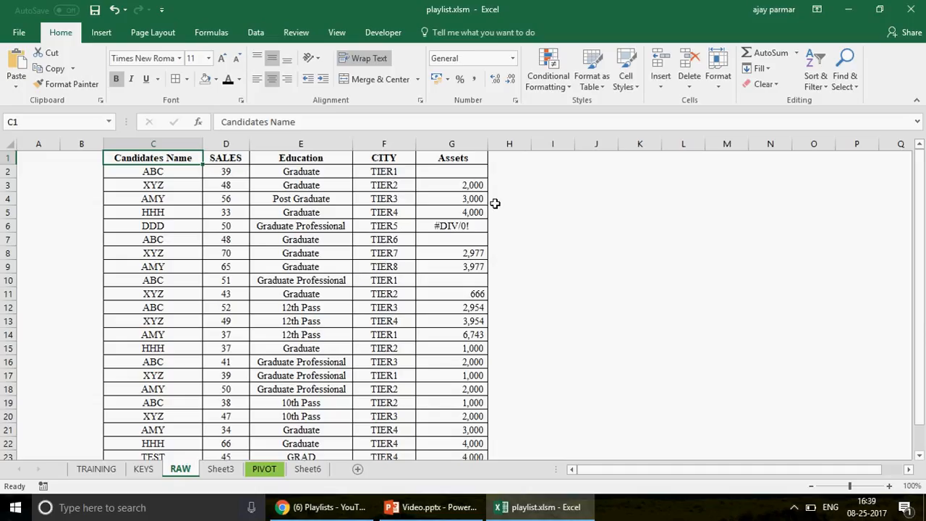
left_click(475, 343, "shift")
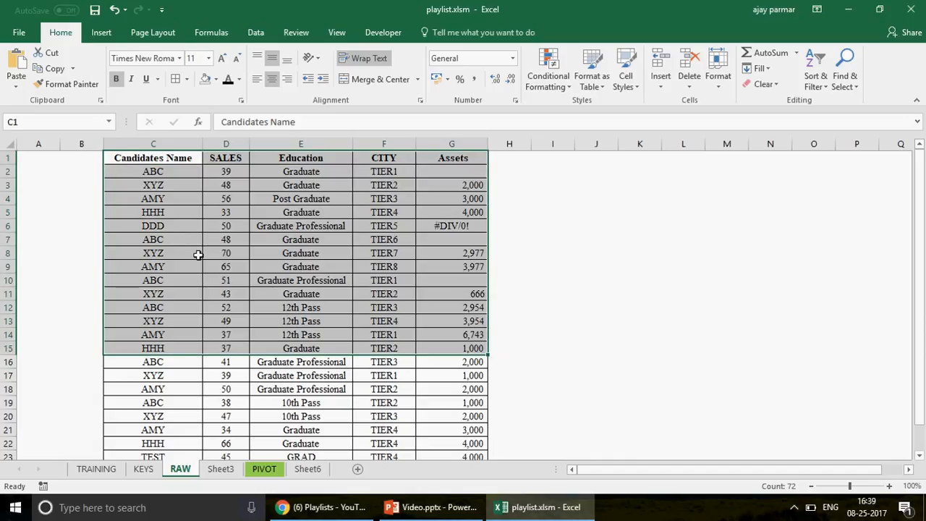
left_click(163, 158)
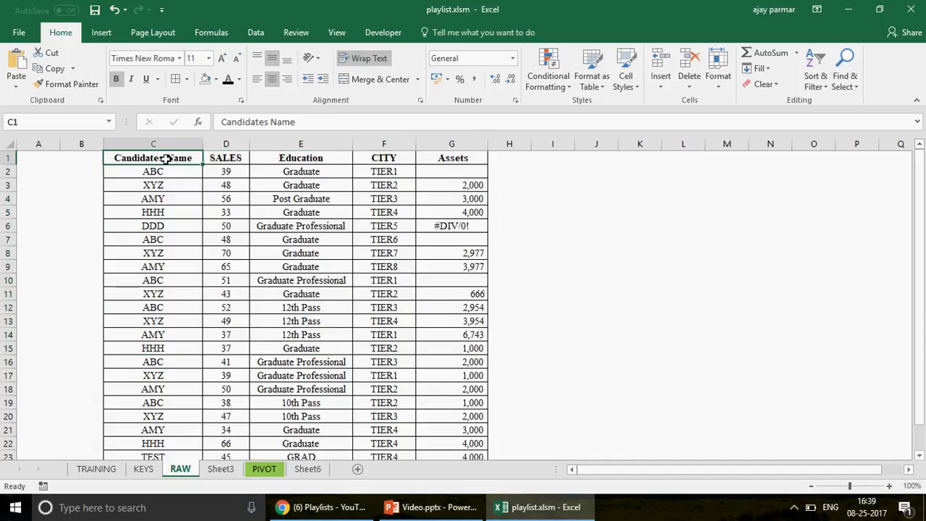
left_click(477, 350, "shift")
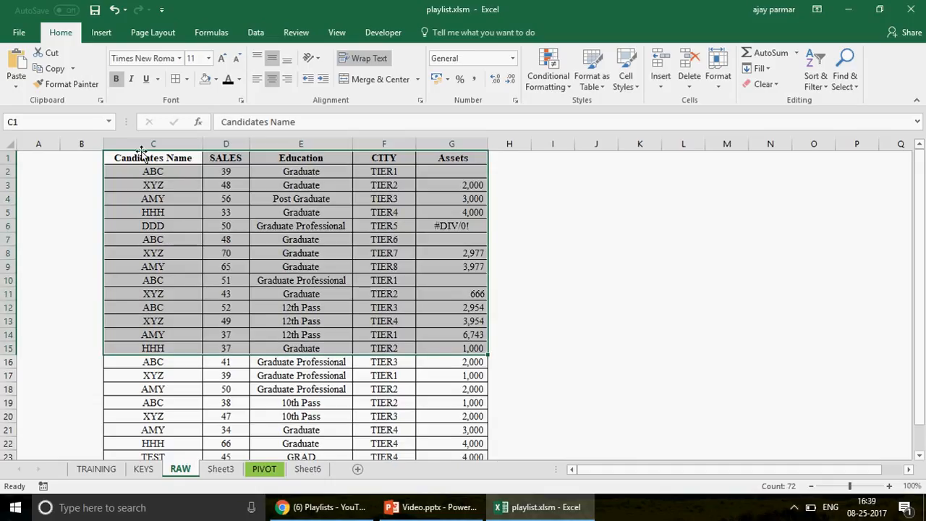
left_click(143, 153)
key("ctrl+shift+End")
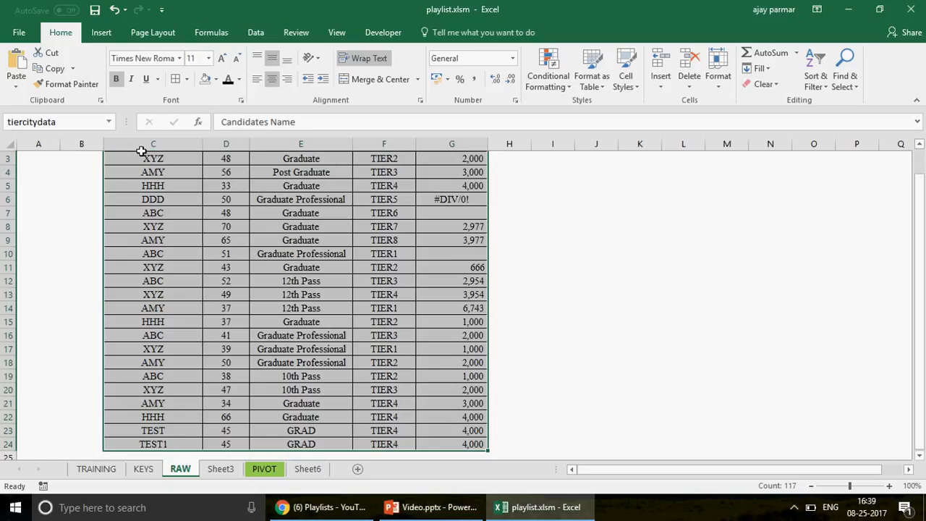
Select only the range C1:G11 of the RAW data.
left_click_drag(142, 151, 143, 153)
key("shift+Right")
key("shift+Right")
key("shift+Right")
key("shift+Down")
key("shift+Down")
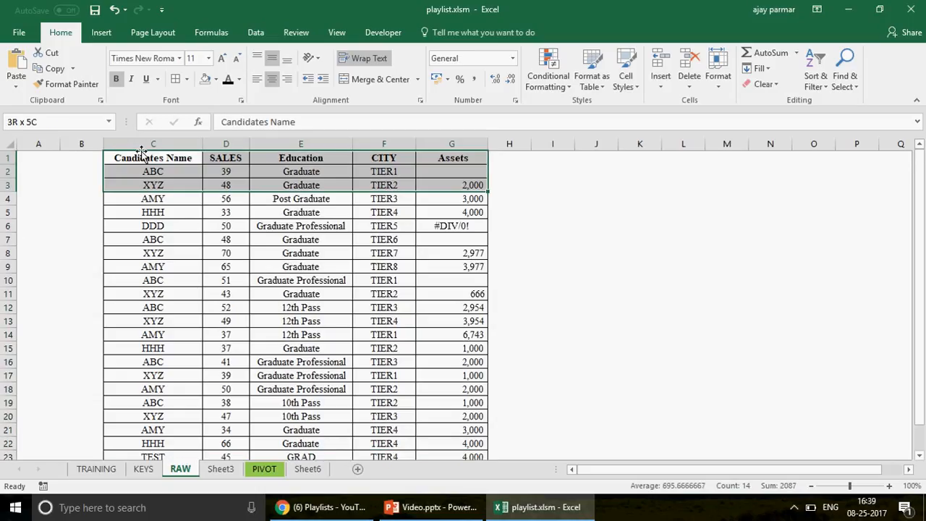
key("shift+Down")
key("shift+Down")
key("shift+Down")
key("shift+Down")
key("shift+Down")
key("shift+Down")
key("shift+Down")
key("shift+Down")
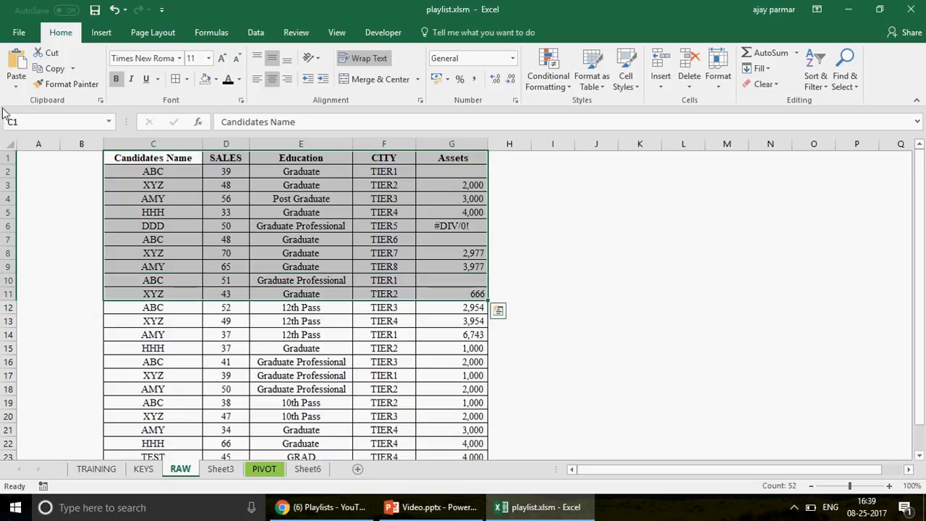
Leave the RAW data selection and review the third trick, USE SHORTCUT KEYS, in the list on Sheet3.
left_click(47, 126)
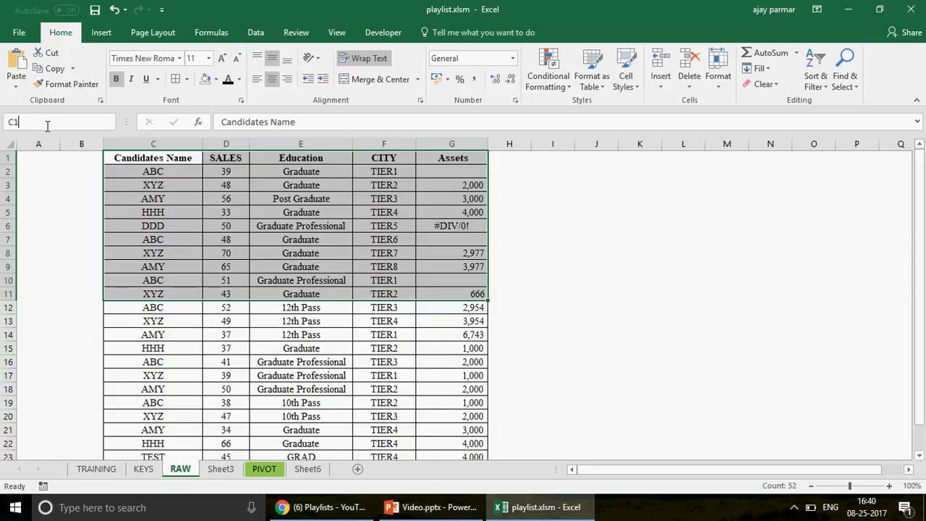
left_click(338, 295)
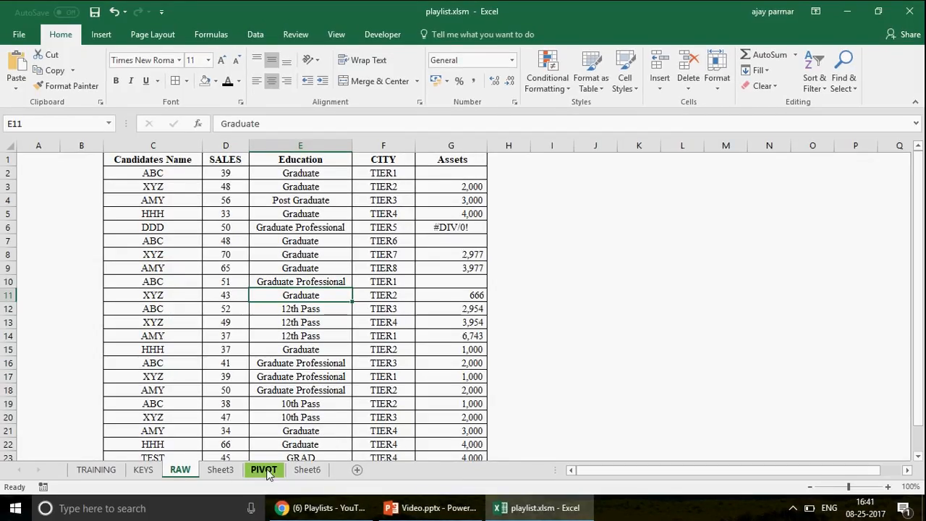
left_click(220, 472)
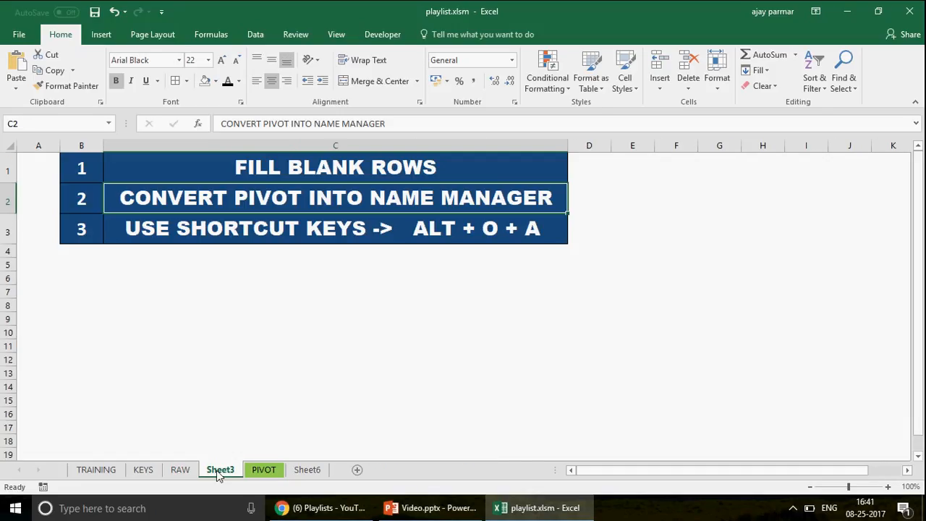
left_click(249, 237)
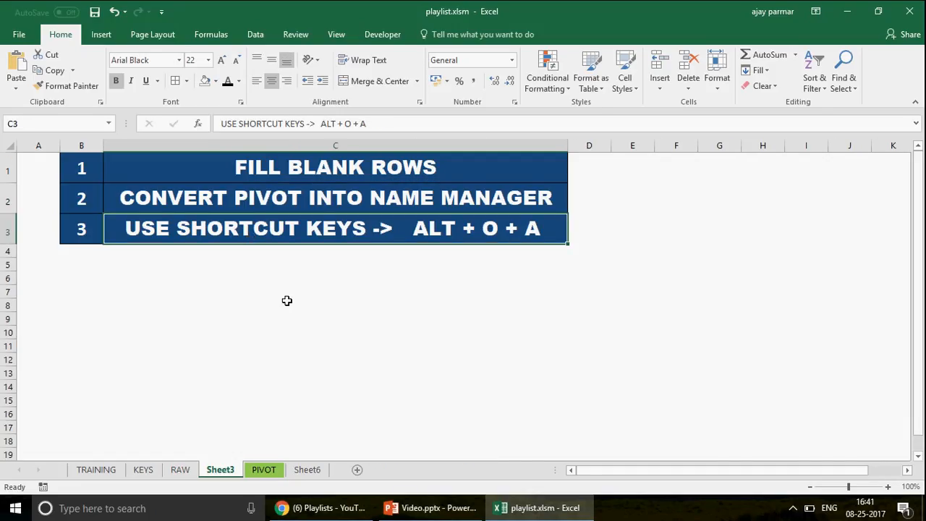
Go to the PIVOT sheet's pivot table and close its field list.
left_click(260, 474)
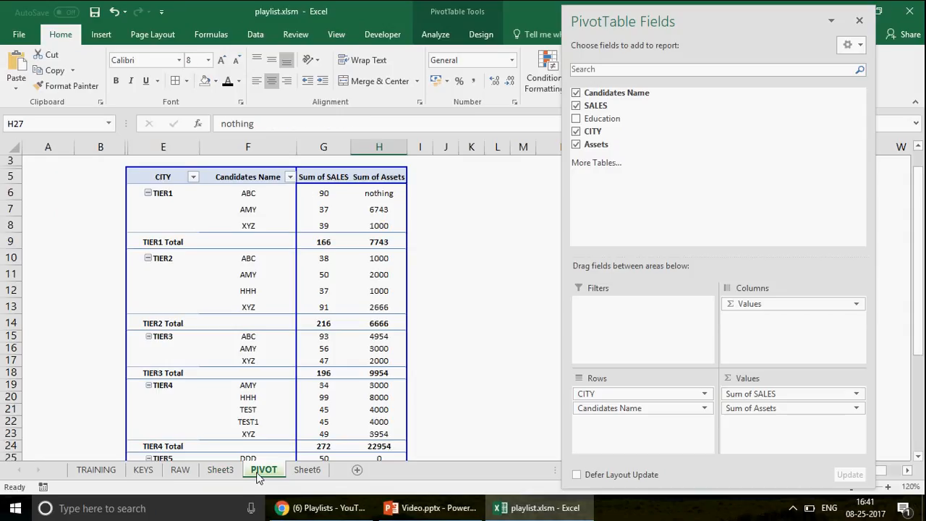
left_click(251, 192)
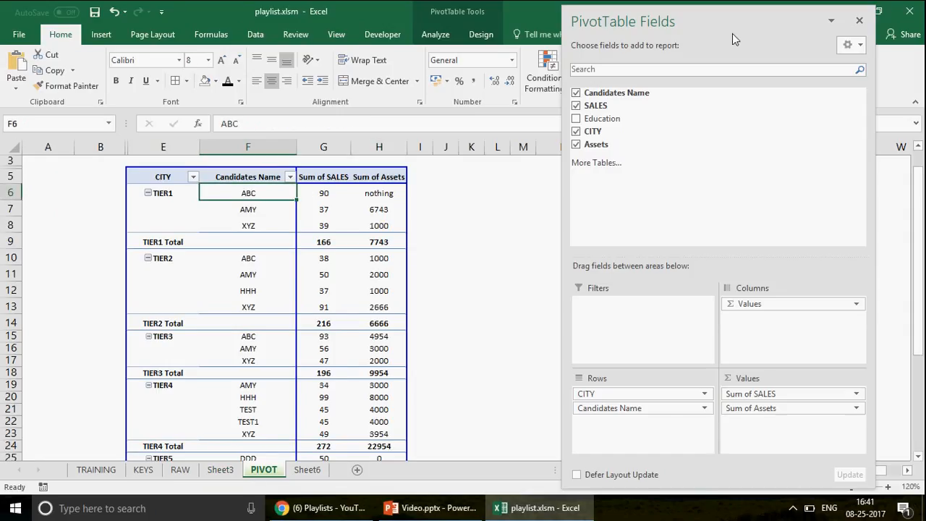
left_click(858, 22)
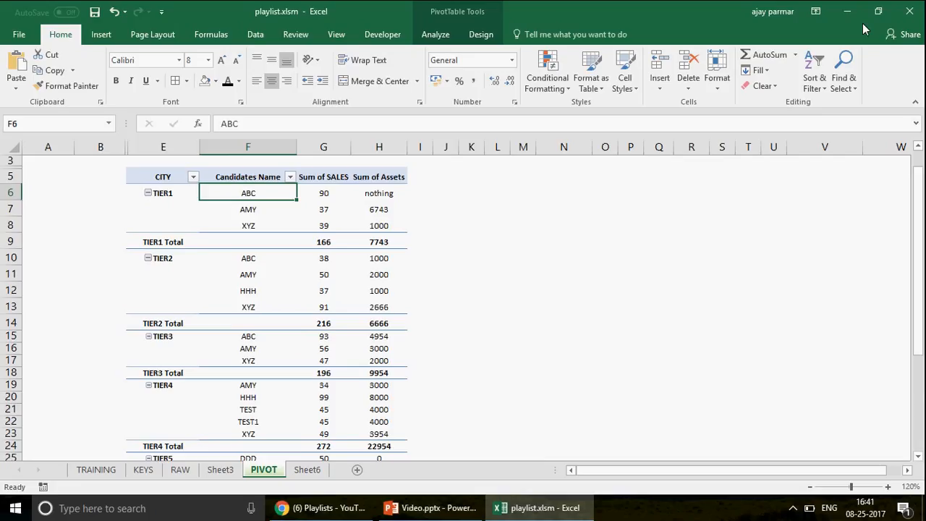
Examine the full gallery of PivotTable styles available for the pivot table and leave it without choosing one.
left_click(482, 35)
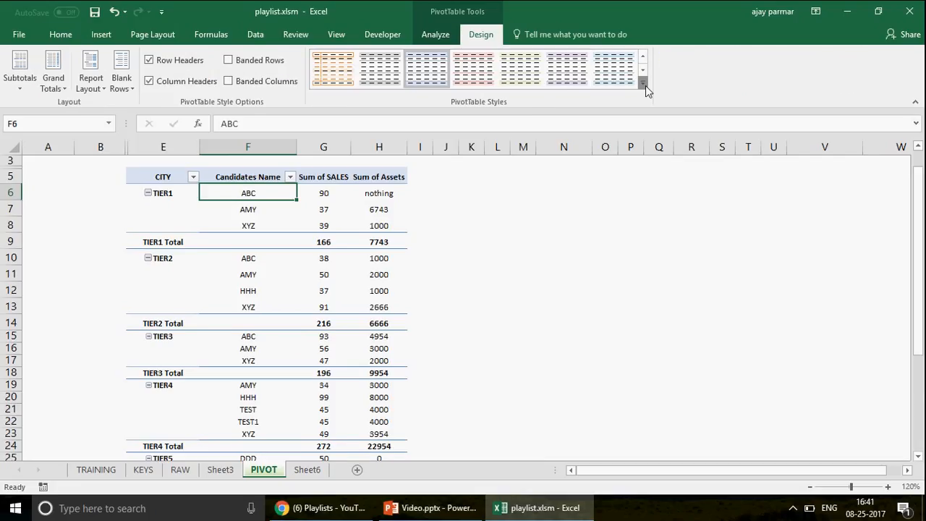
left_click(643, 84)
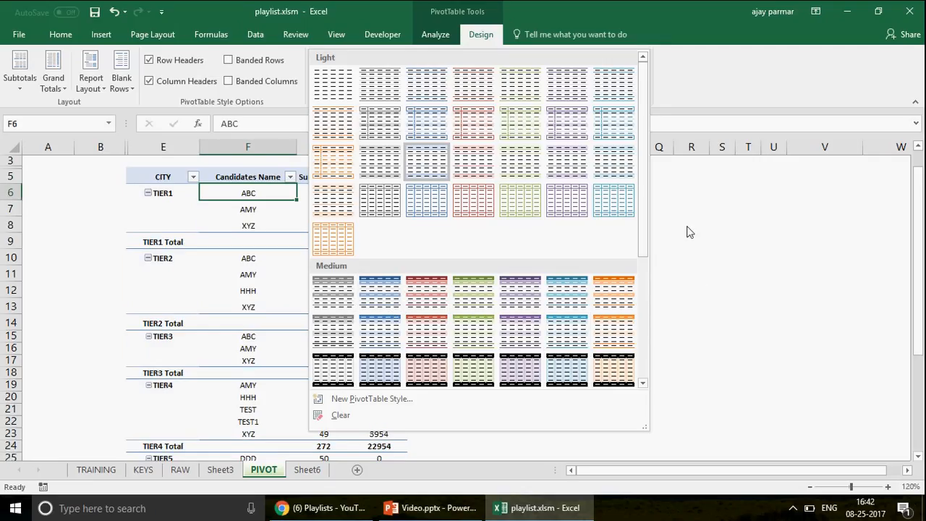
left_click(487, 41)
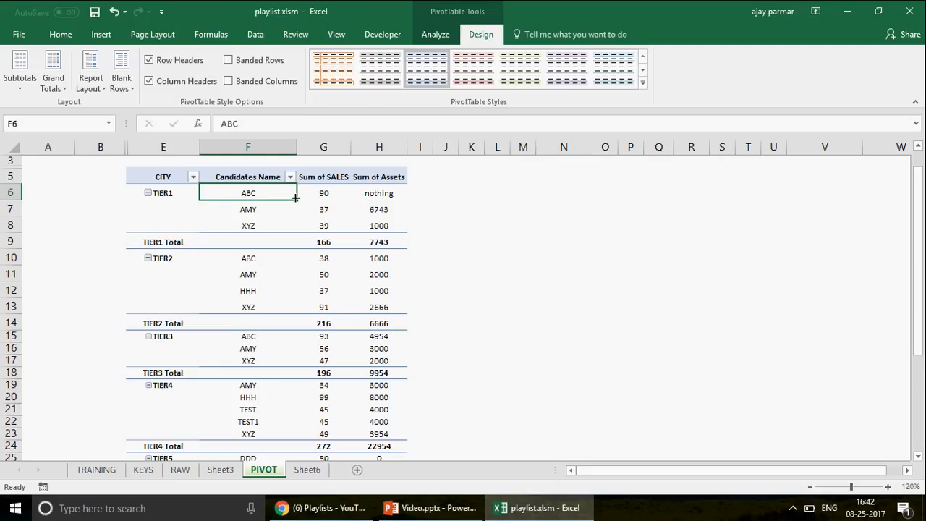
Select the whole pivot table and browse the AutoFormat formats from the first reports to the last tables.
left_click(259, 210)
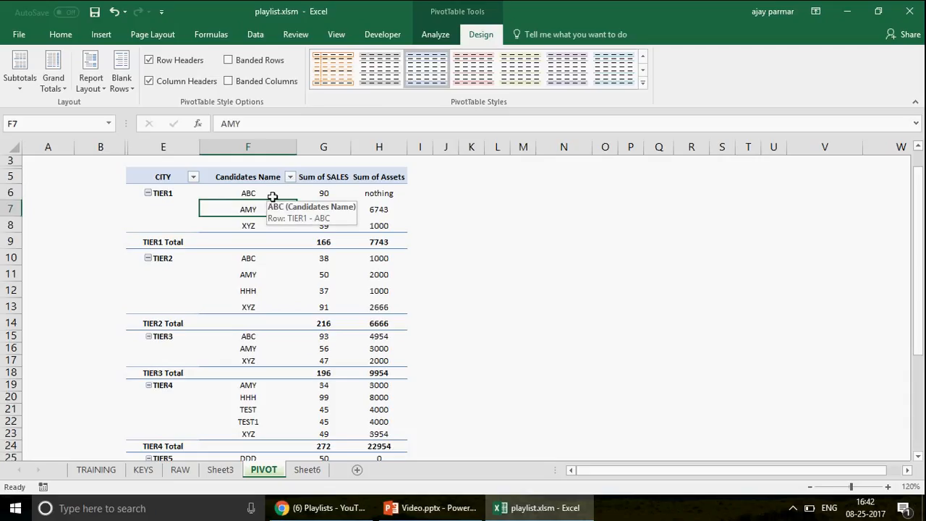
key("ctrl+a")
key("alt+o")
key("a")
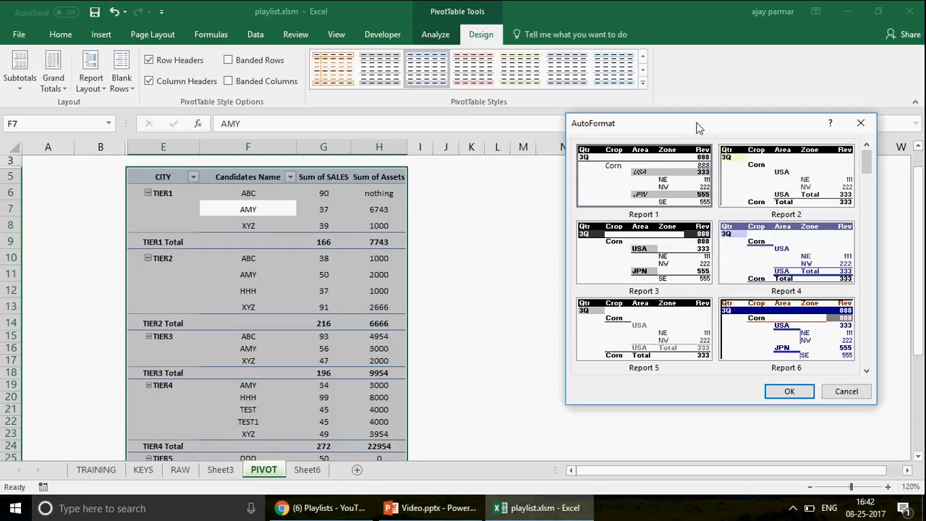
left_click_drag(699, 128, 587, 81)
left_click(741, 121)
mouse_move(755, 121)
left_mouse_down()
mouse_move(757, 152)
mouse_move(758, 116)
left_mouse_up()
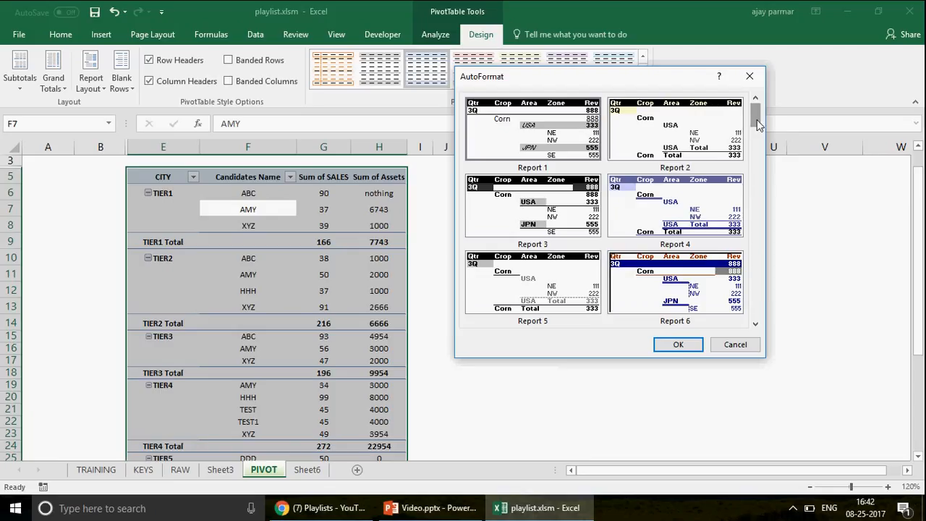
left_click_drag(757, 125, 755, 300)
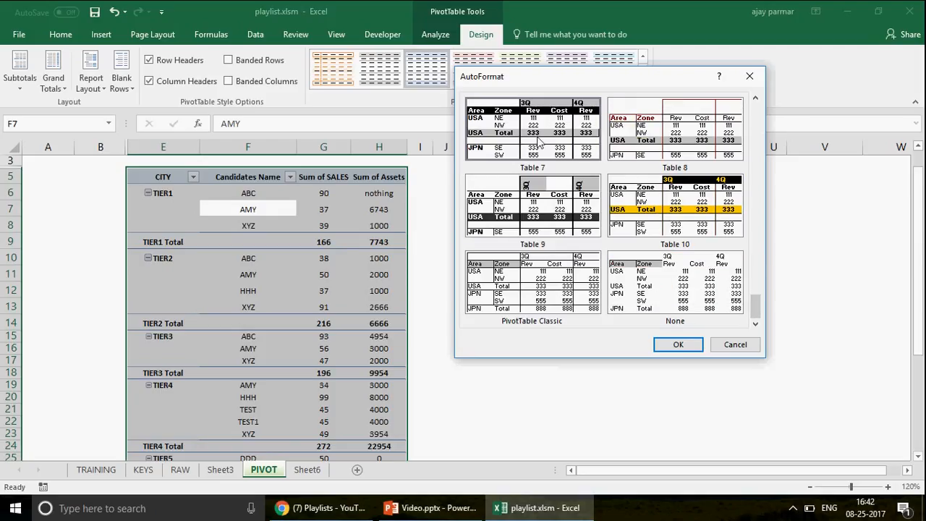
Try the Table 2 AutoFormat on the pivot table and undo it.
left_click(681, 256)
left_click_drag(757, 307, 753, 227)
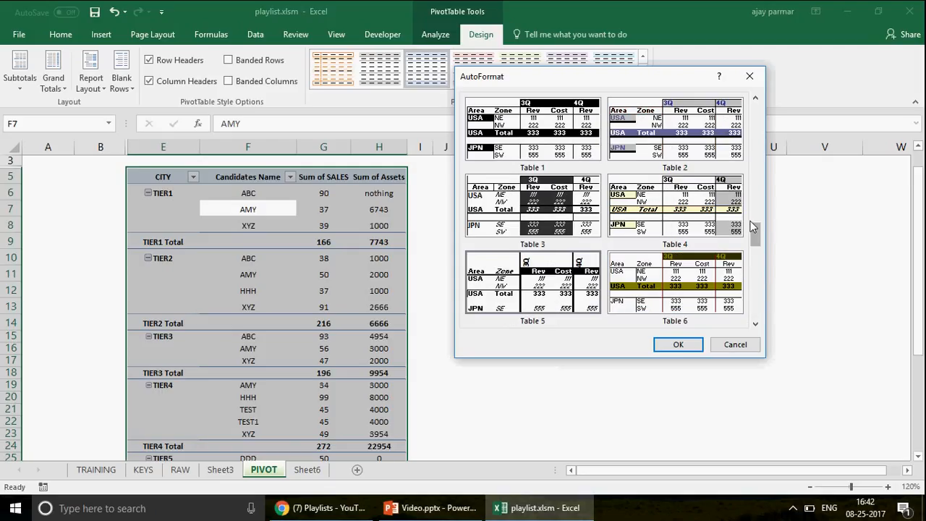
left_click(667, 139)
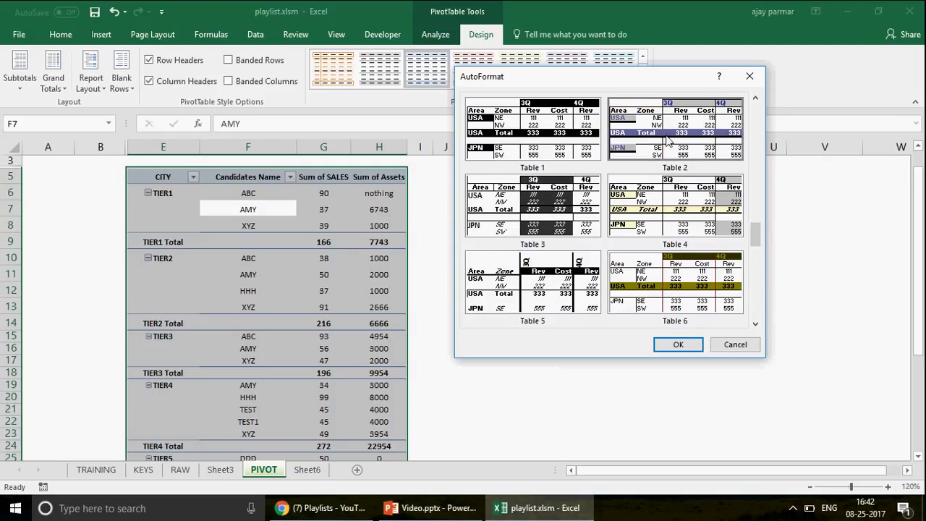
left_click(679, 345)
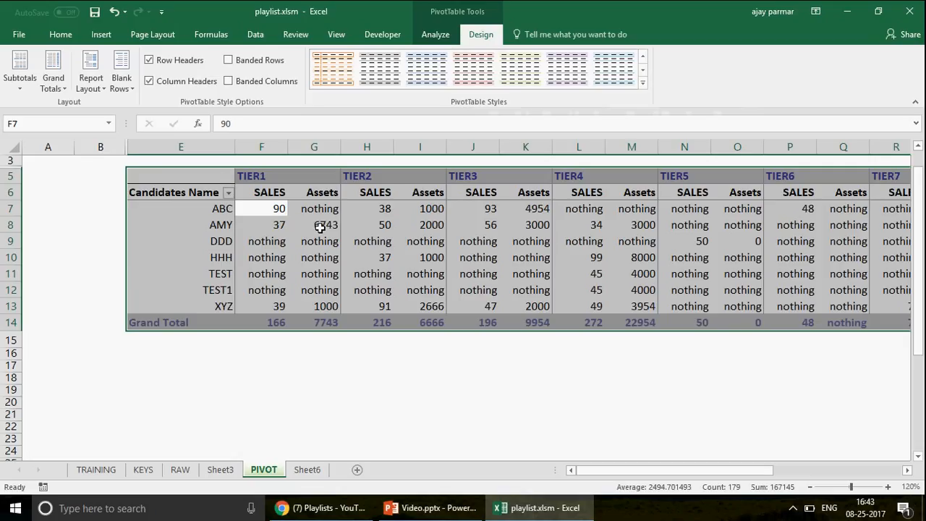
mouse_move(352, 227)
key("ctrl+z")
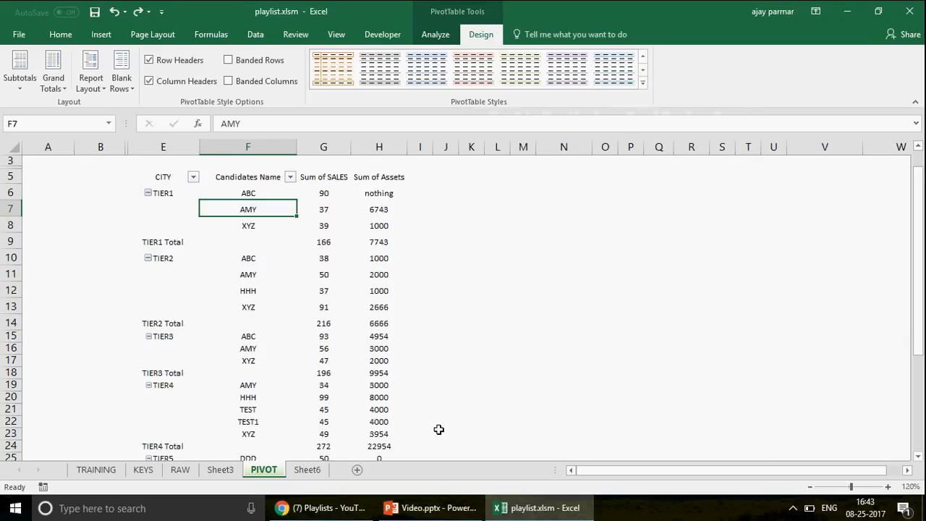
Apply the Report 4 AutoFormat to the whole pivot table.
left_click(285, 197)
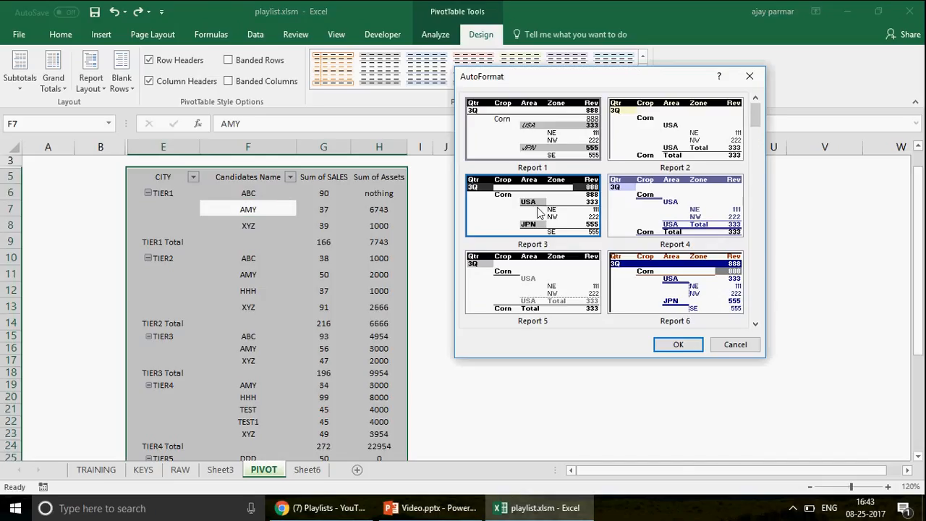
left_click(693, 217)
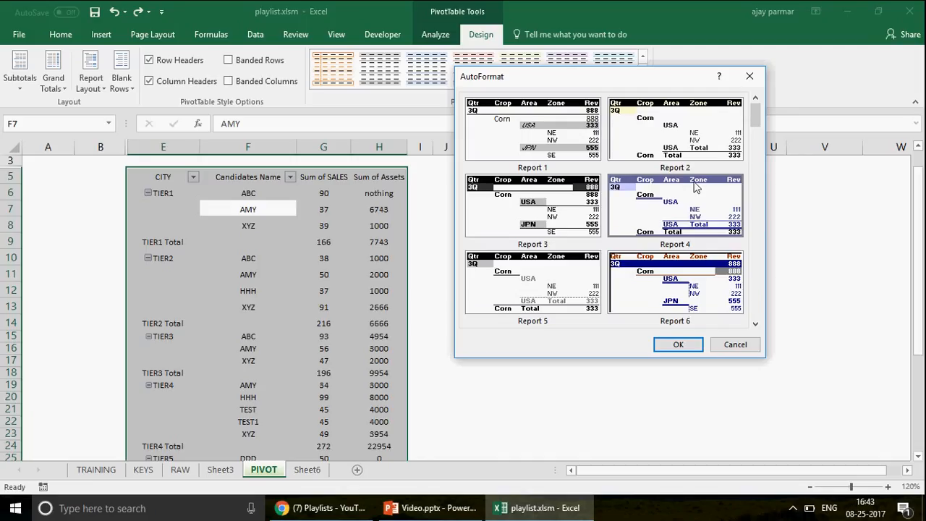
double_click(719, 203)
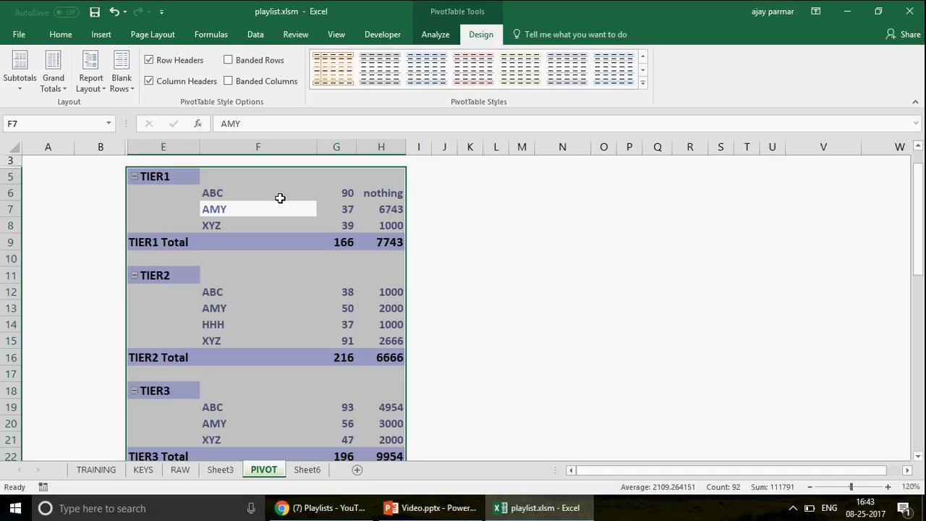
Change the pivot table's AutoFormat to Report 6.
key("alt+o")
key("a")
left_click(688, 294)
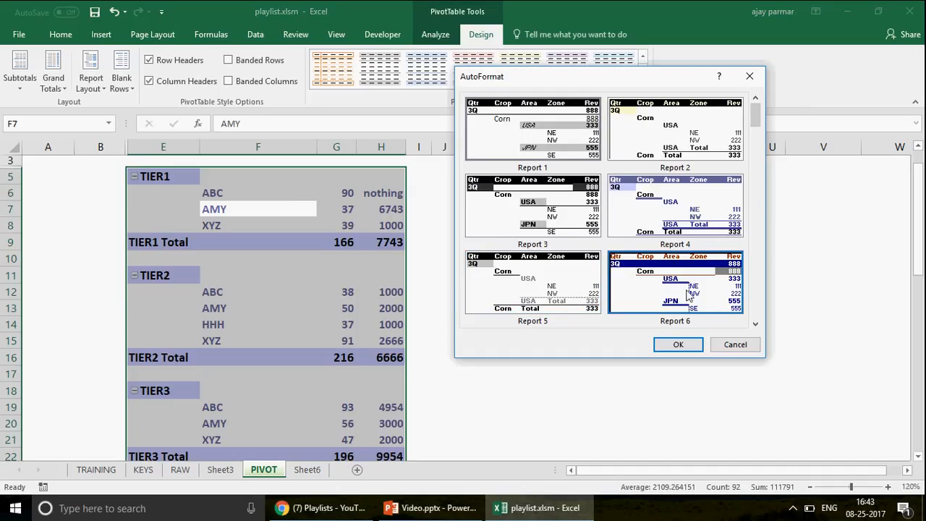
double_click(663, 293)
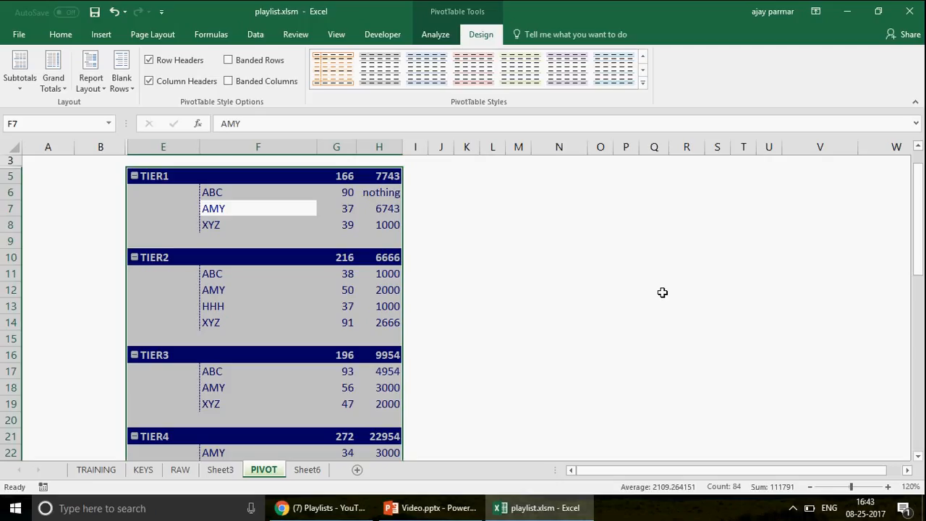
Switch the pivot table to the Report 2 AutoFormat.
key("alt+o")
key("a")
left_click(650, 133)
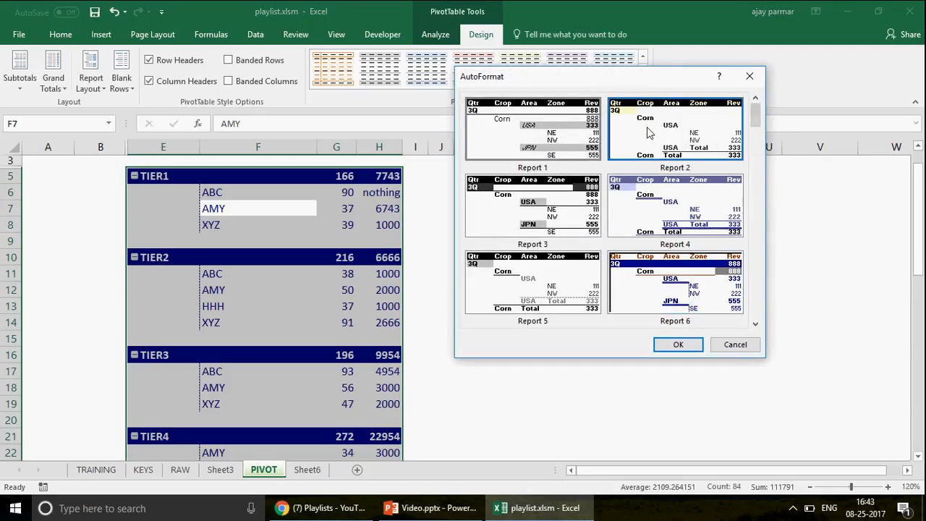
double_click(649, 133)
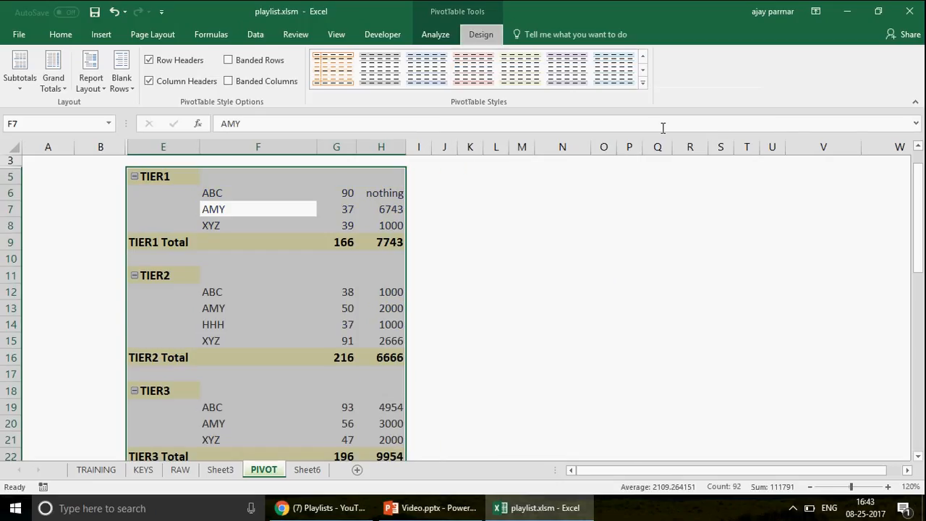
Apply the Table 2 AutoFormat to the pivot table and select the ABC row label.
key("alt+o")
key("a")
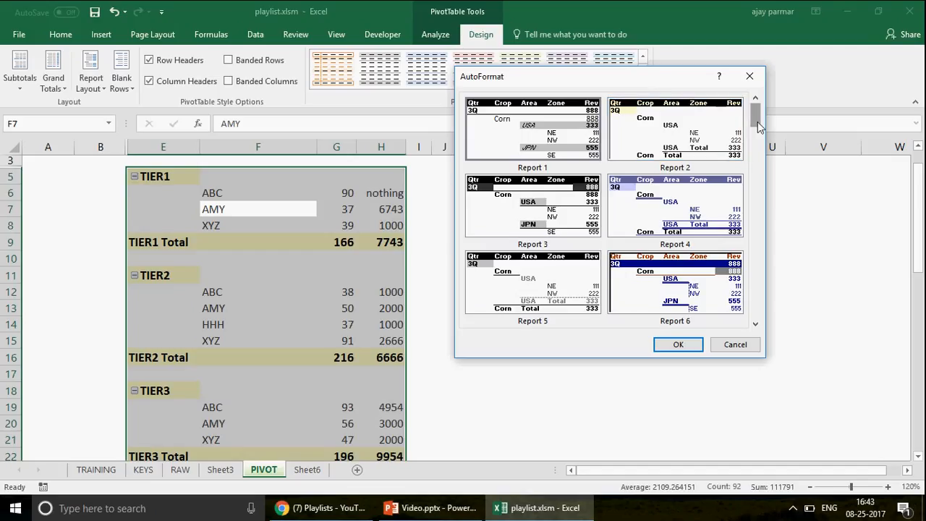
left_click_drag(758, 122, 758, 179)
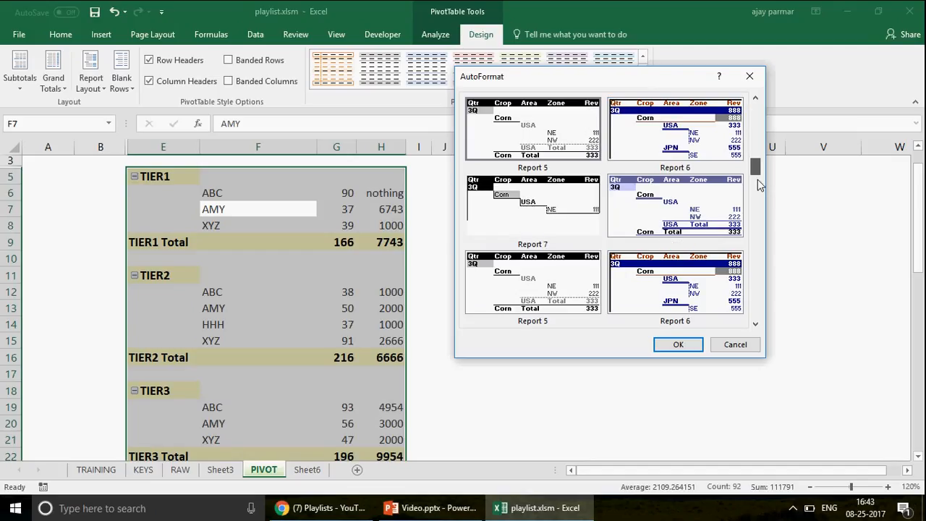
left_click(756, 328)
left_click(673, 150)
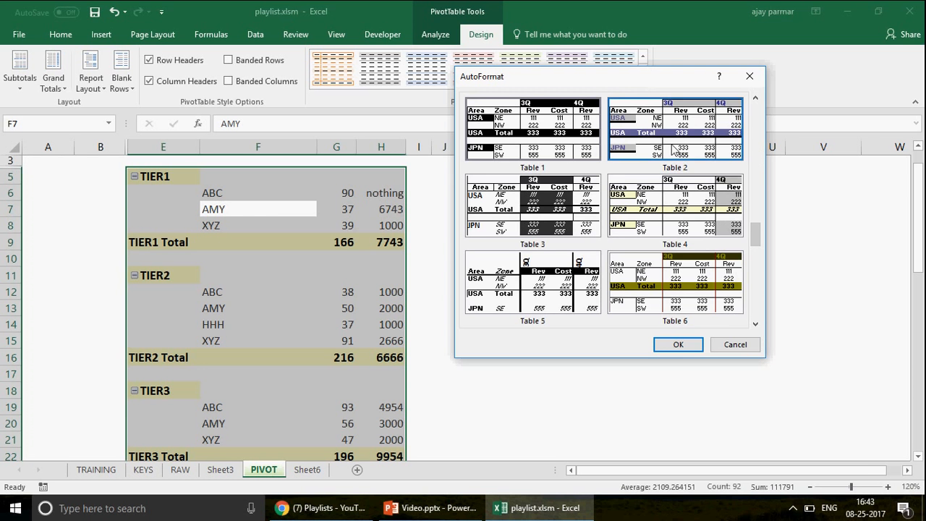
double_click(673, 150)
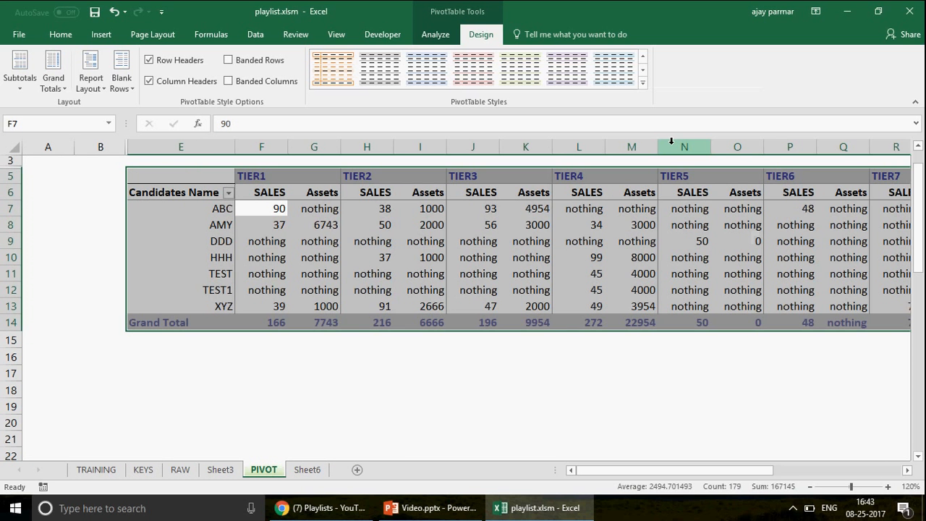
left_click(201, 214)
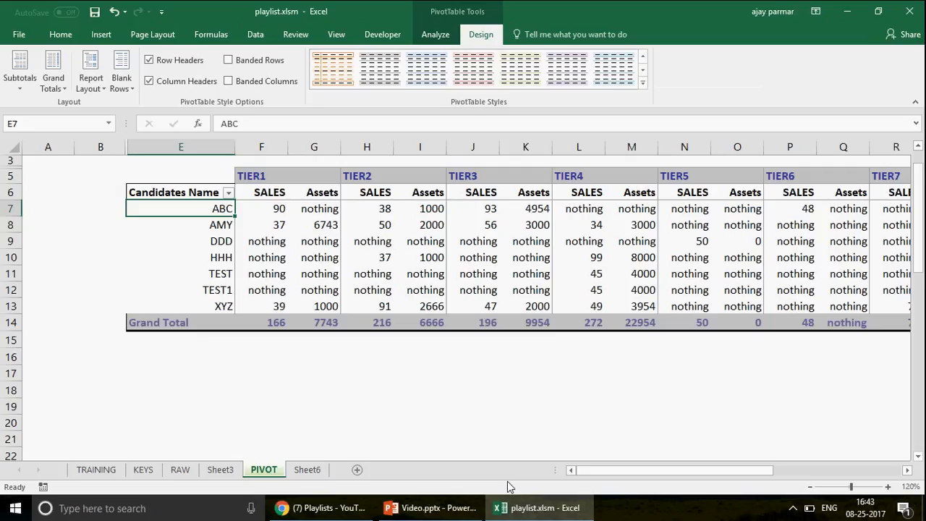
Zoom the PIVOT sheet out to 110% and look over the reformatted pivot table along the ABC row.
left_click(812, 488)
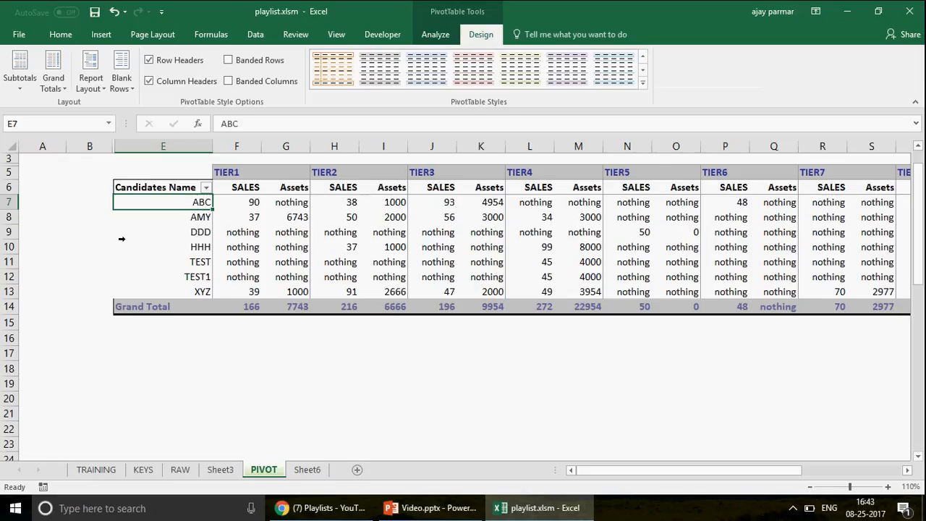
key("Right")
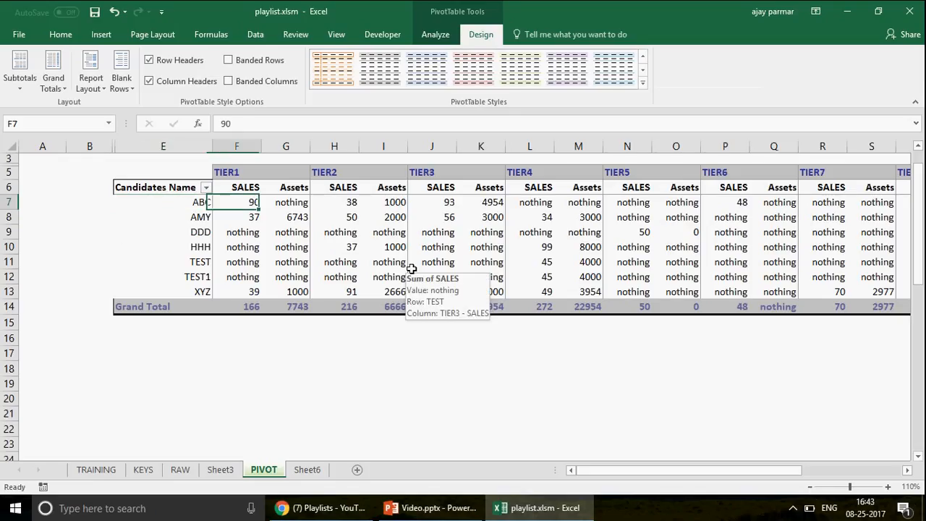
key("Right")
key("Left")
key("Left")
key("Left")
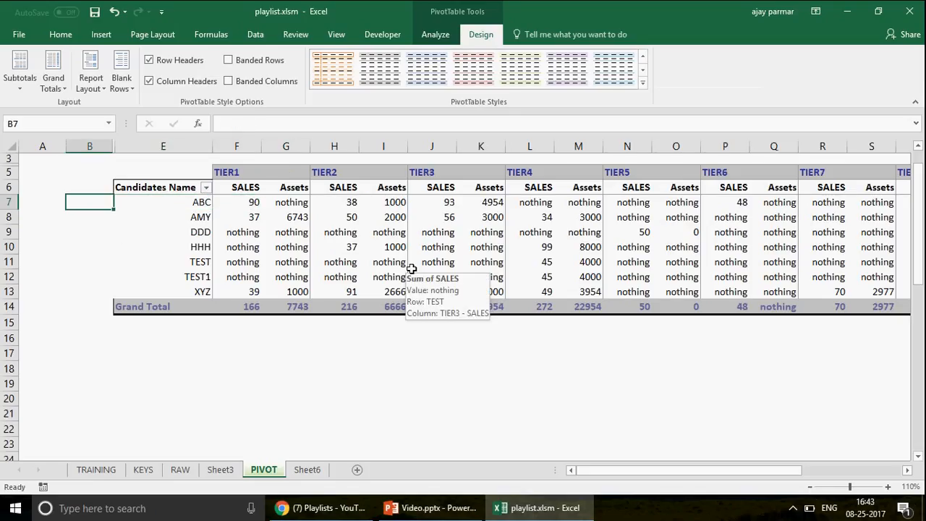
key("Right")
key("Right")
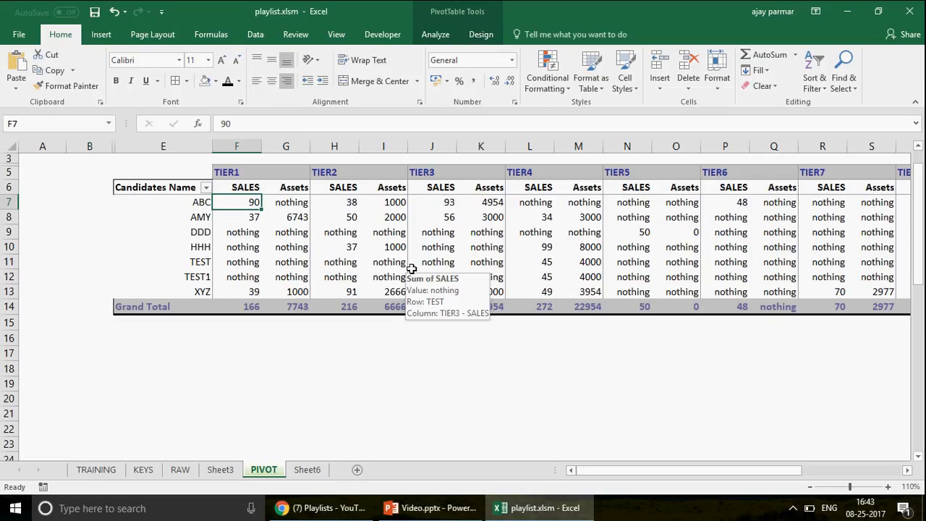
key("Left")
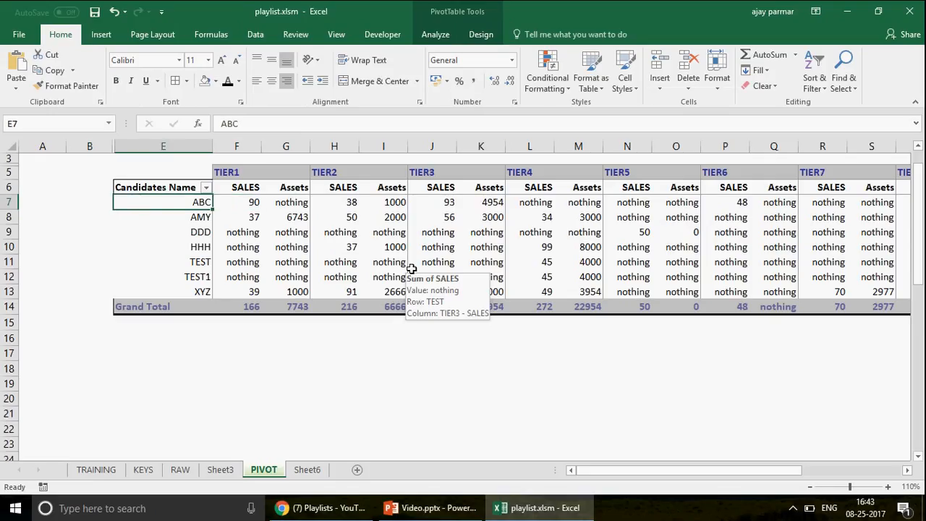
Examine the pivot table's ABC row across the TIER1 to TIER8 columns, ending at the Total Sum of Assets header.
key("Right")
key("Right")
key("Right")
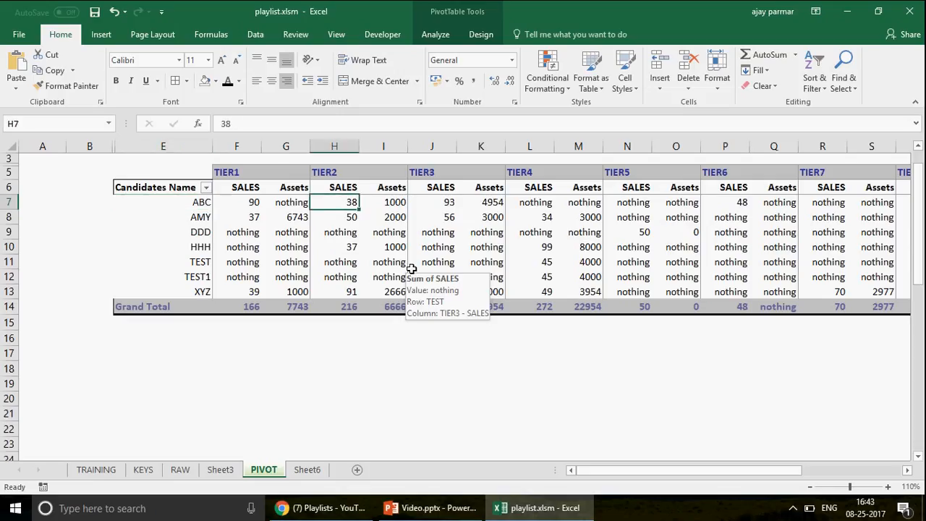
key("Right")
key("Right")
key("Right")
key("Right")
key("Right")
key("Right")
key("Right")
key("Right")
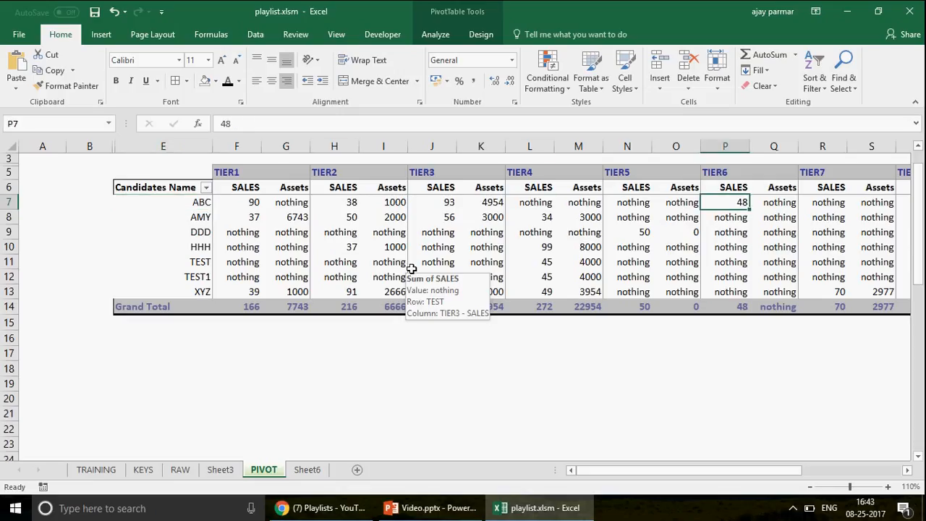
key("Right")
key("Right")
key("Right")
key("Right")
key("Right")
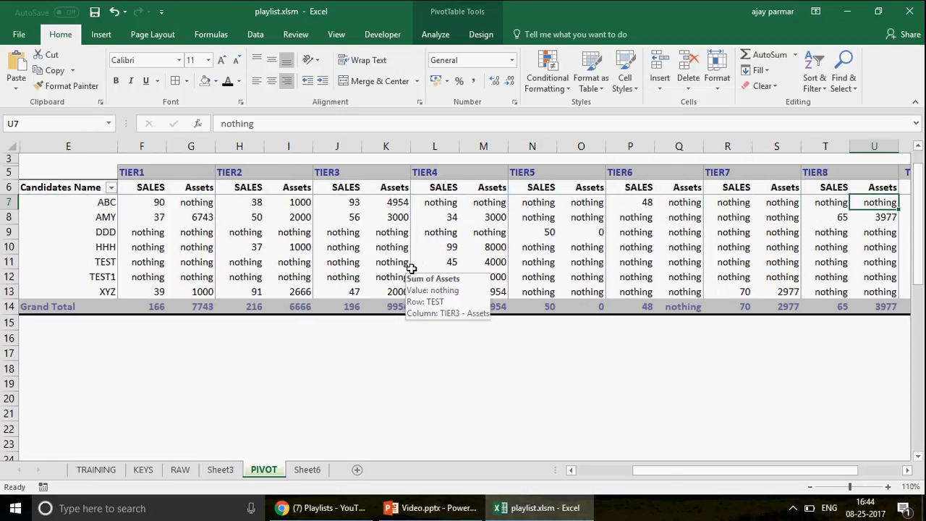
key("Up")
key("Right")
key("Right")
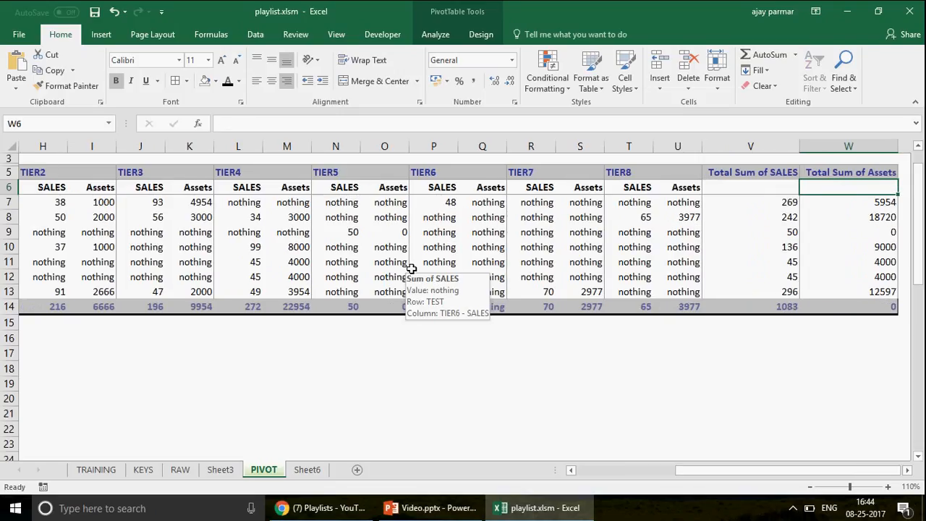
Review the ABC row back towards its row label, ending at the blank header cell above Candidates Name.
key("Left")
key("Left")
key("Down")
key("Left")
key("Left")
key("Left")
key("Left")
key("Left")
key("Left")
key("Left")
key("Left")
key("Left")
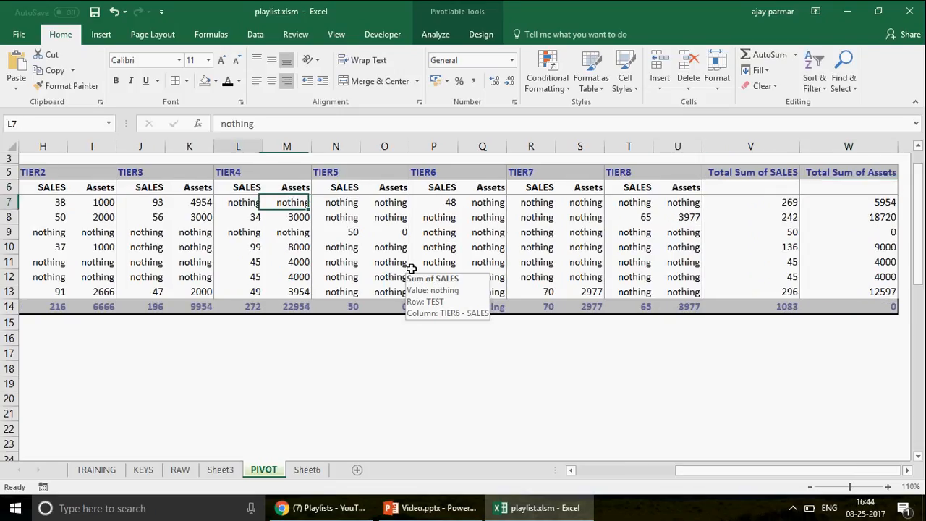
key("Left")
key("Left")
key("Left")
key("Left")
key("Left")
key("Left")
key("Left")
key("Left")
key("Right")
key("Up")
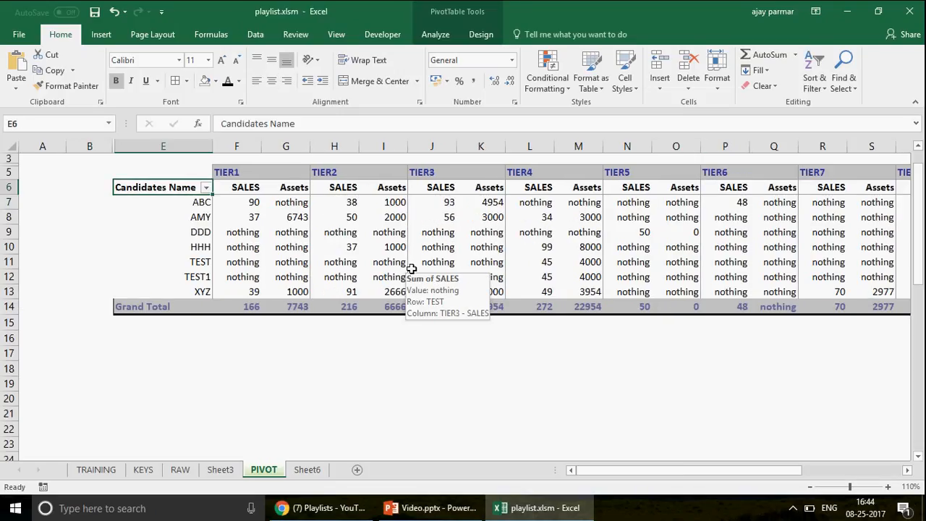
key("Up")
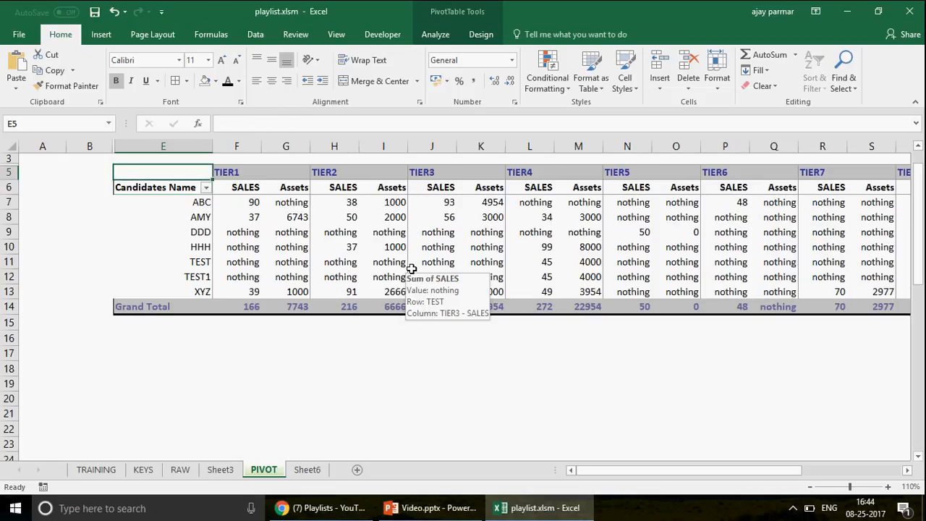
Check the list of tricks on Sheet3, then return to the PIVOT sheet and zoom it out to 80%.
left_click(220, 470)
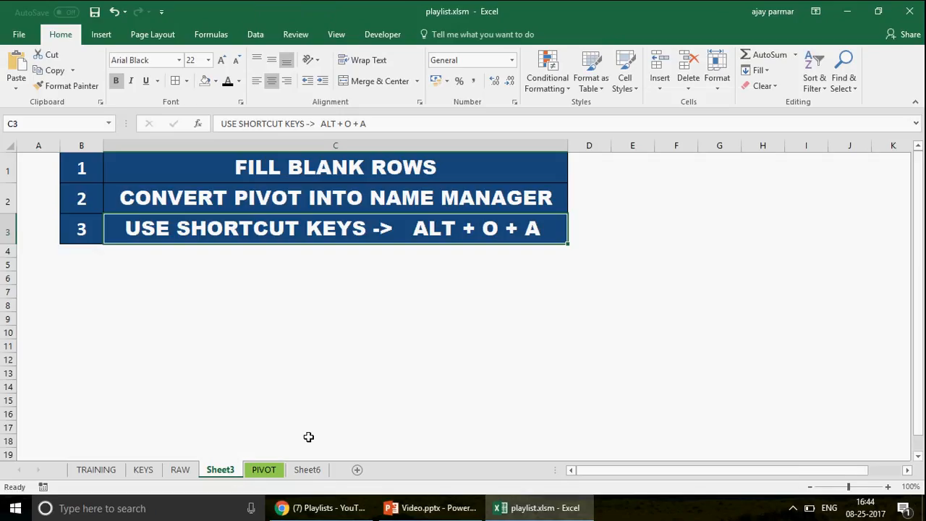
left_click(264, 470)
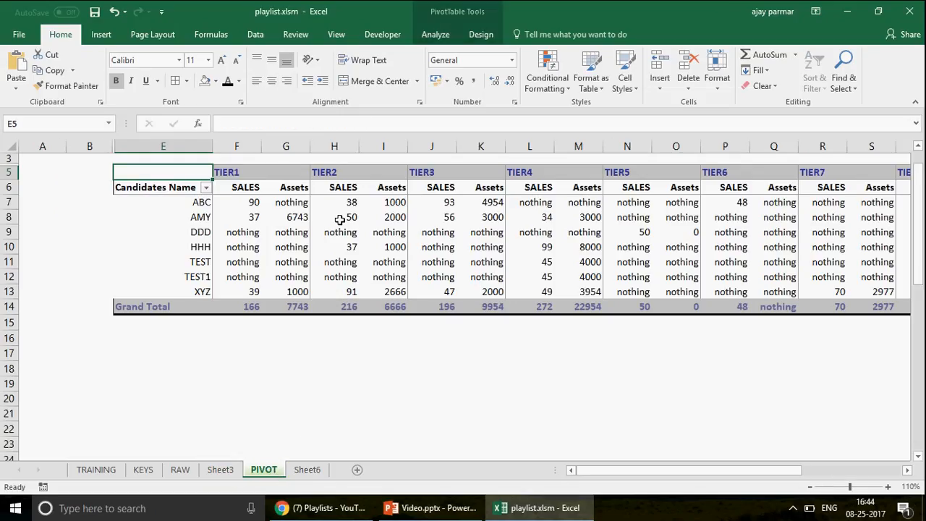
mouse_move(328, 203)
left_click(811, 487)
left_click(810, 487)
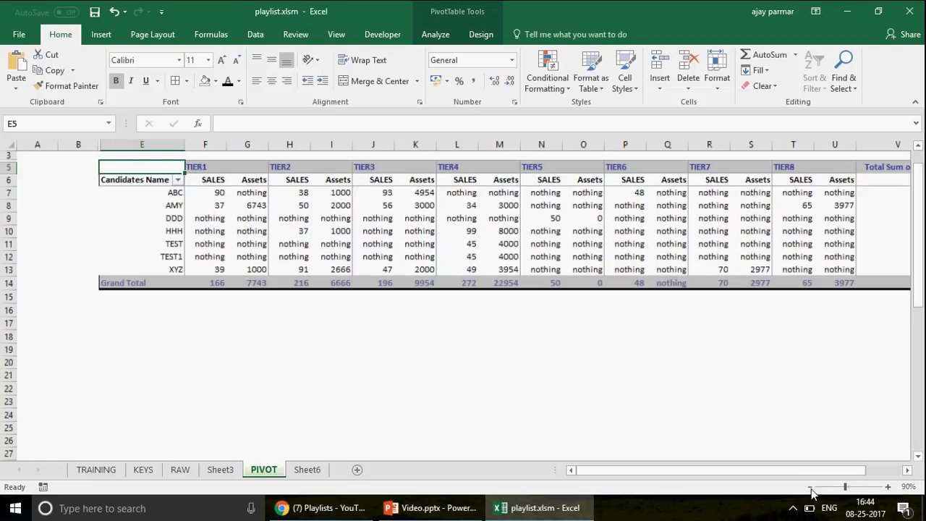
left_click(810, 487)
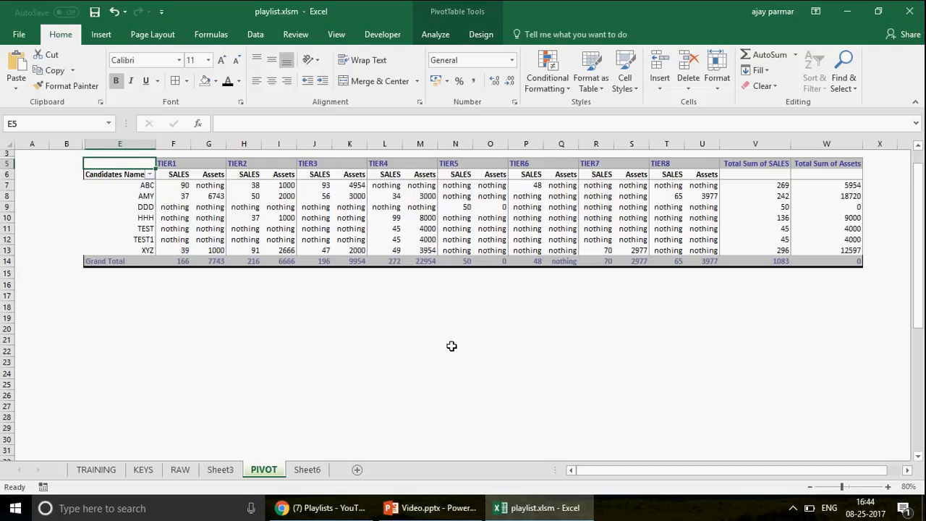